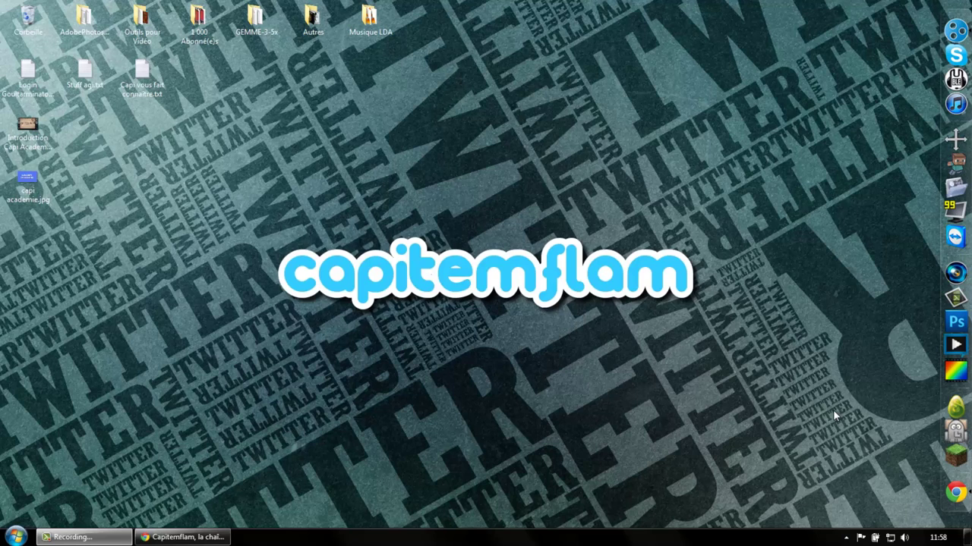
# Step: View the capi academie.jpg image on the desktop, then close the image viewer
pyautogui.doubleClick(28, 182)
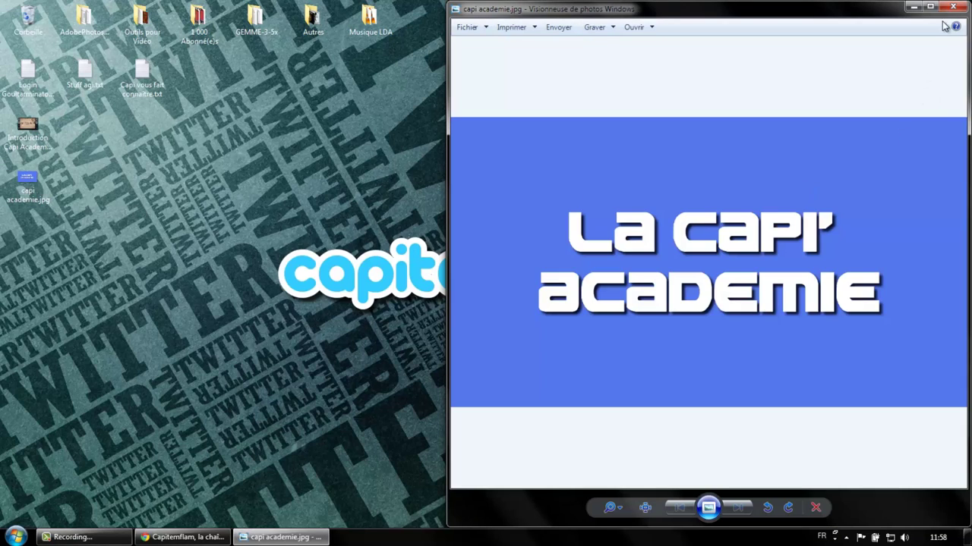
pyautogui.click(952, 10)
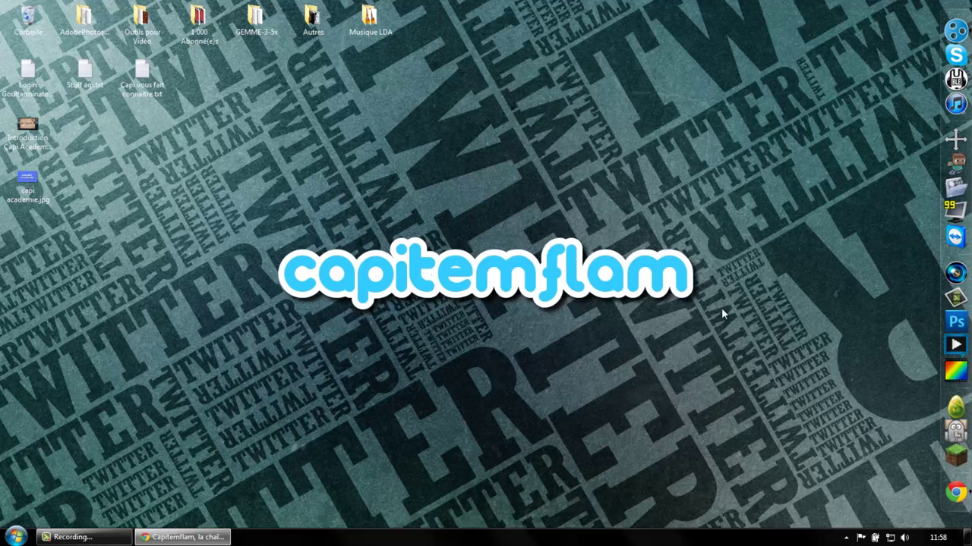
pyautogui.moveTo(725, 322); pyautogui.dragTo(676, 304)
pyautogui.moveTo(624, 279); pyautogui.dragTo(261, 225)
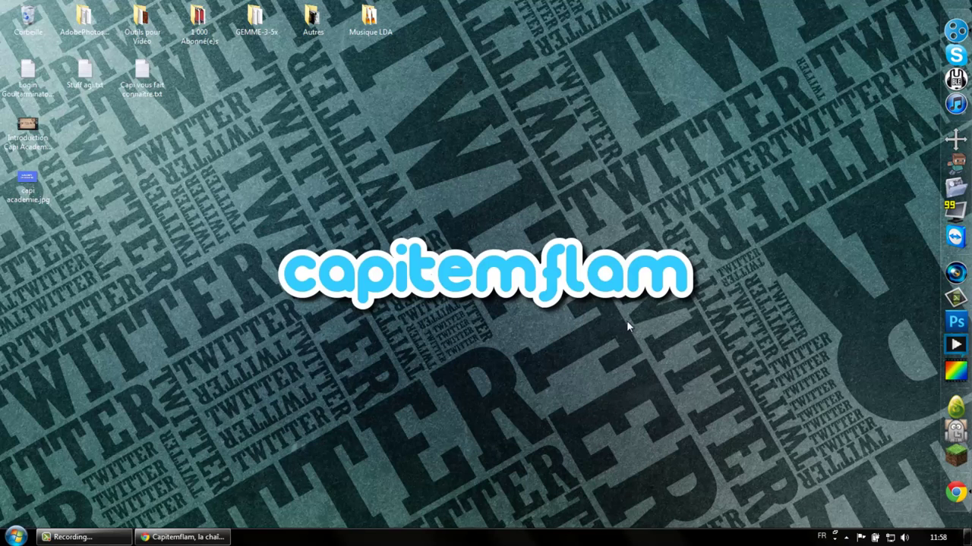
# Step: Bring the CapitemflamTV channel page back up and scroll through its contents
pyautogui.click(191, 536)
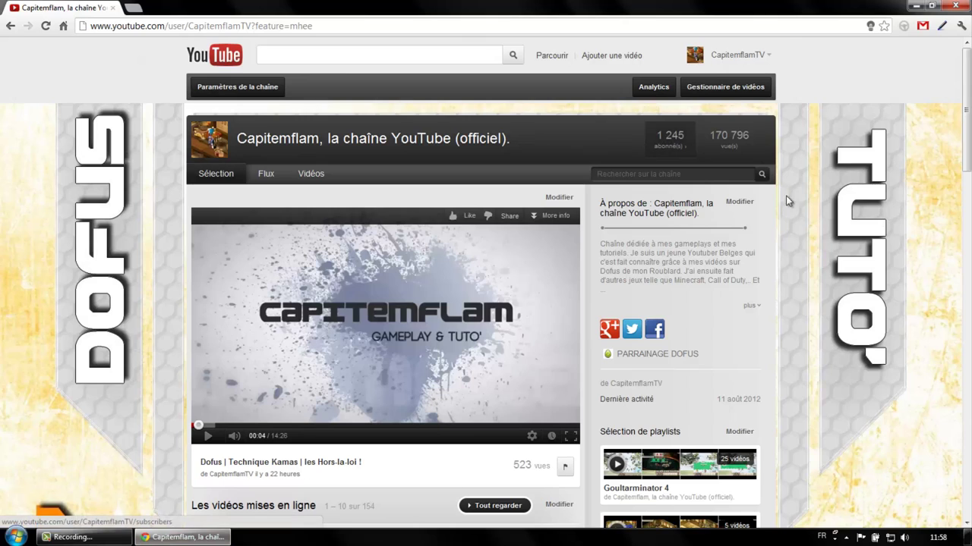
pyautogui.scroll(-4, 818, 249)
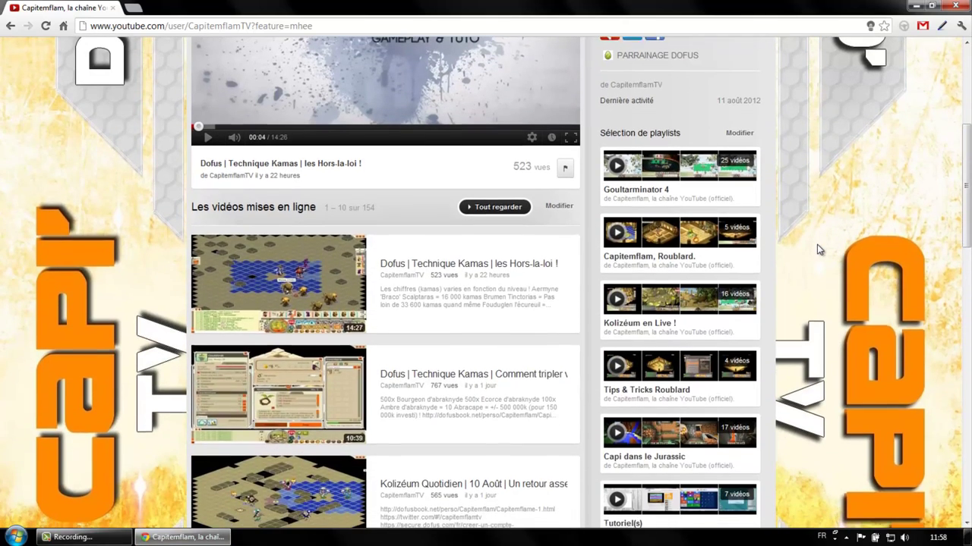
pyautogui.scroll(-2, 813, 249)
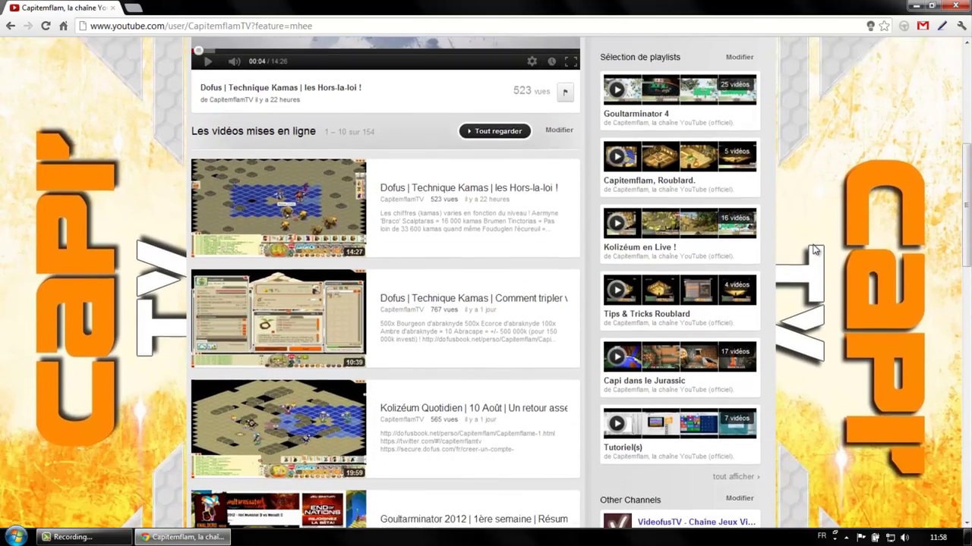
pyautogui.scroll(6, 812, 249)
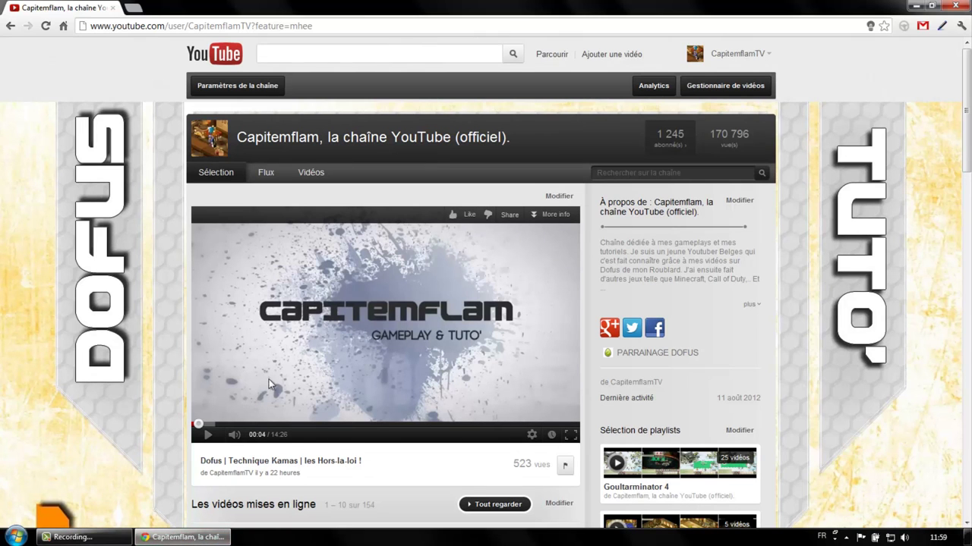
# Step: Briefly minimise Chrome to the desktop, then restore the channel page at its playlists
pyautogui.click(183, 536)
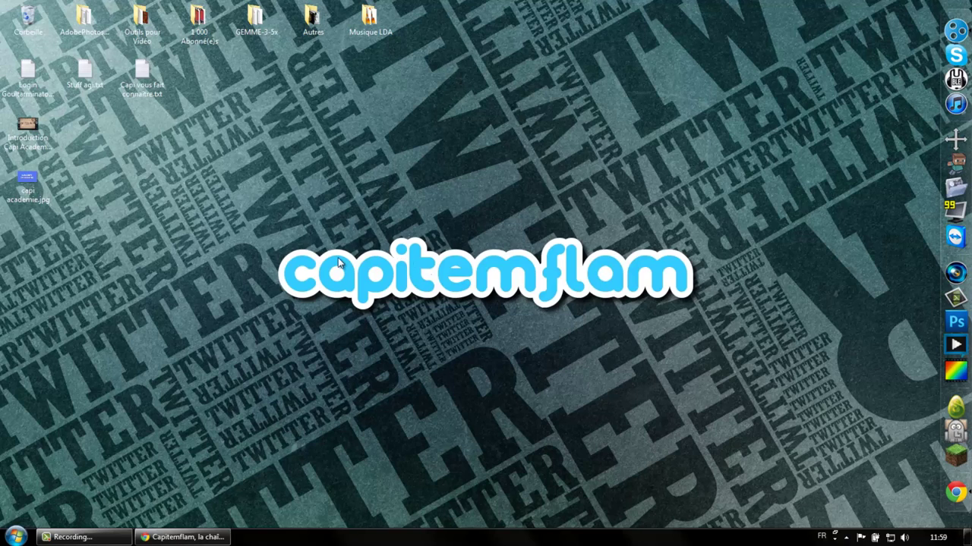
pyautogui.moveTo(267, 216); pyautogui.dragTo(713, 324)
pyautogui.click(226, 537)
pyautogui.scroll(-9, 771, 292)
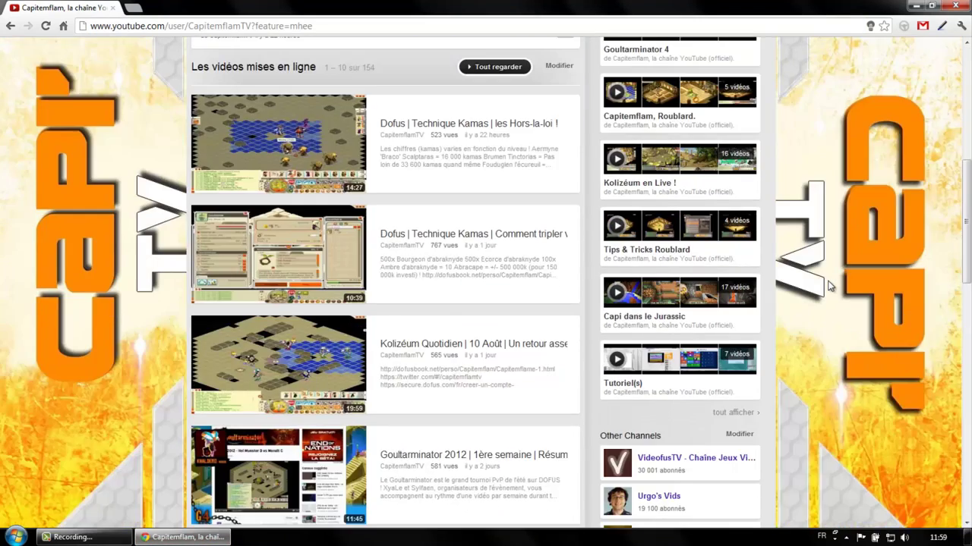
pyautogui.scroll(3, 770, 292)
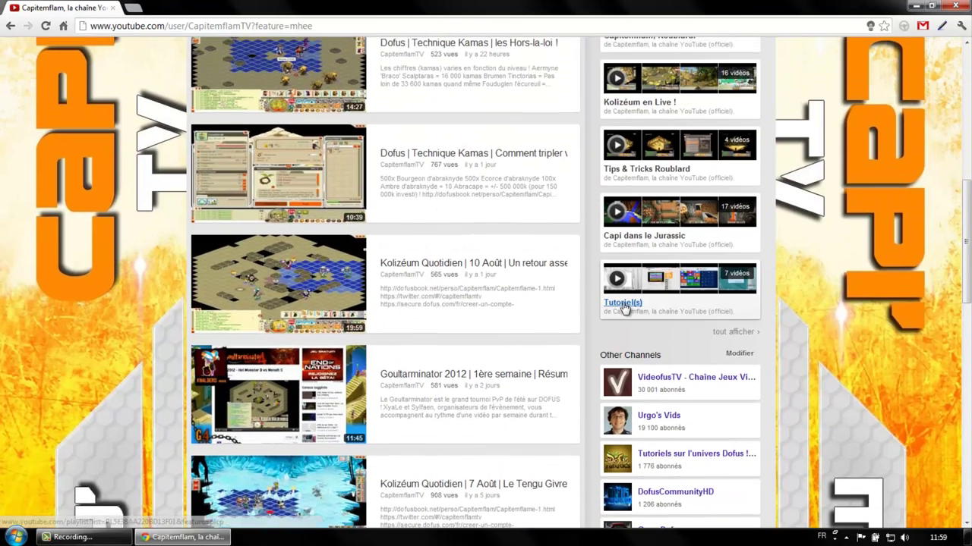
# Step: Browse the Tutoriel(s) playlist, return to the channel page, and close Chrome with Alt+F4
pyautogui.click(624, 305)
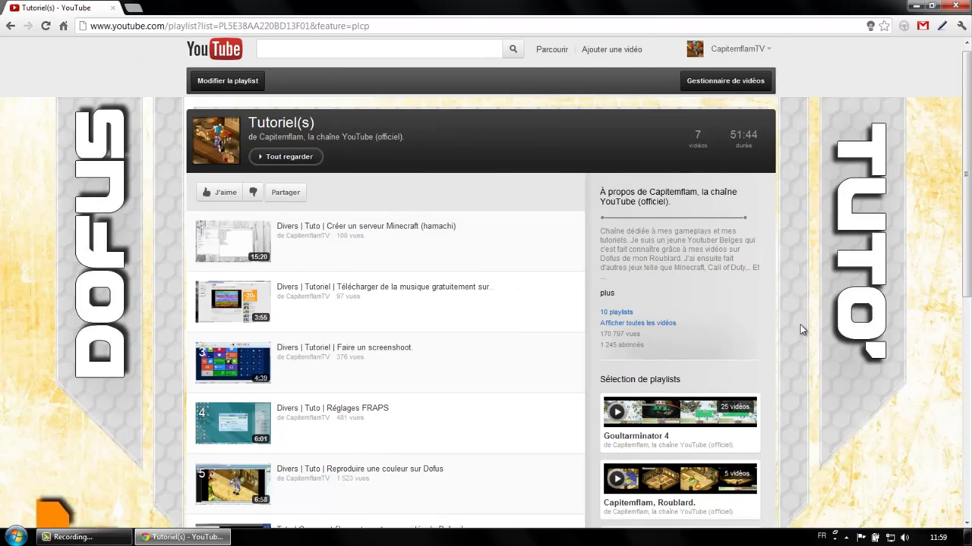
pyautogui.scroll(-3, 796, 327)
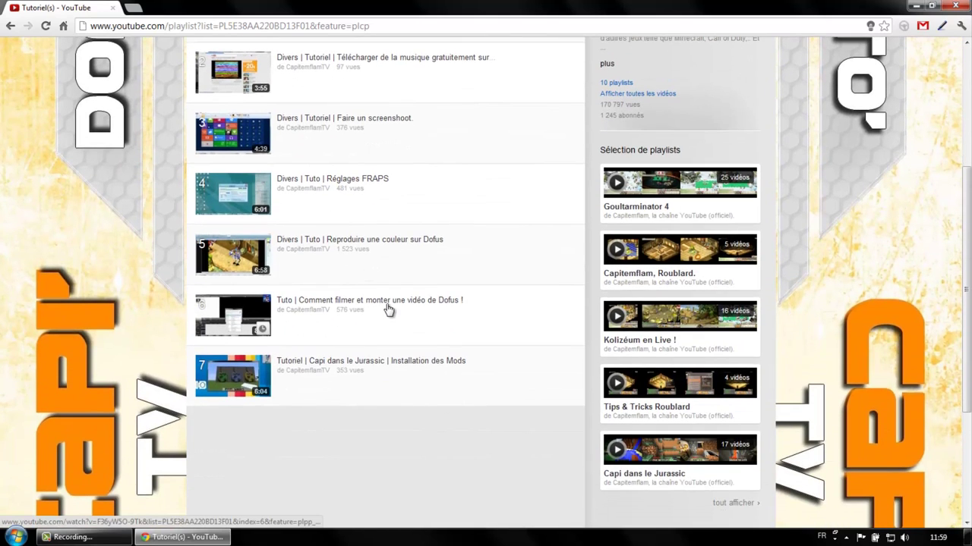
pyautogui.scroll(2, 425, 354)
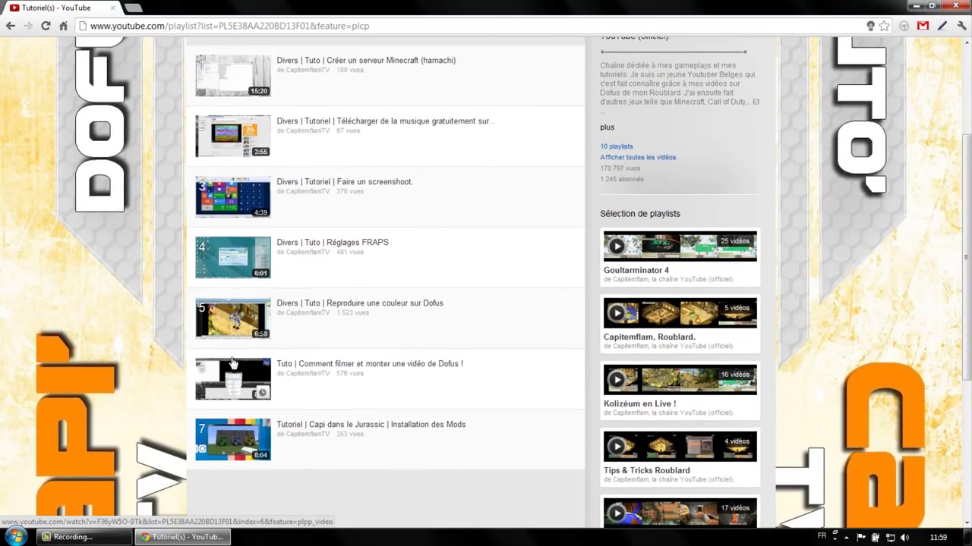
pyautogui.scroll(2, 133, 363)
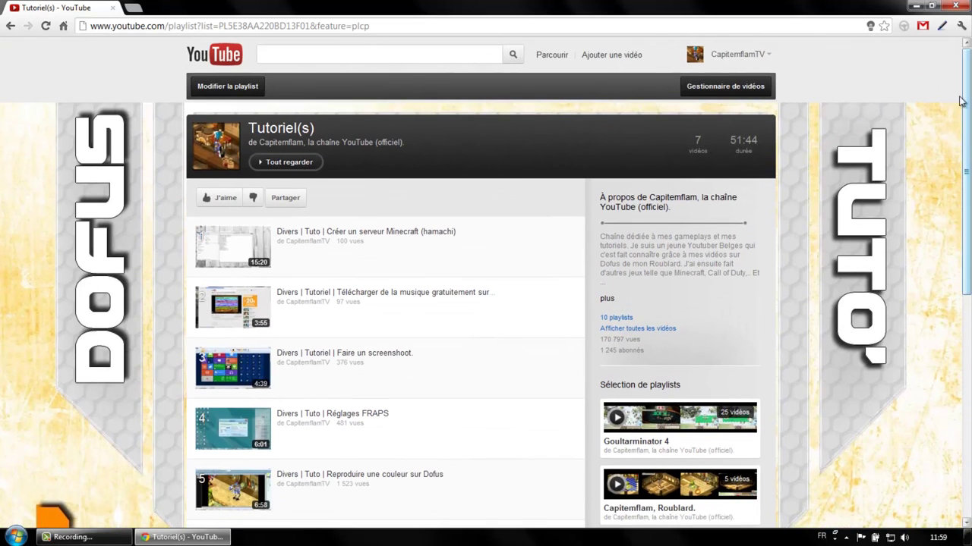
pyautogui.click(154, 124)
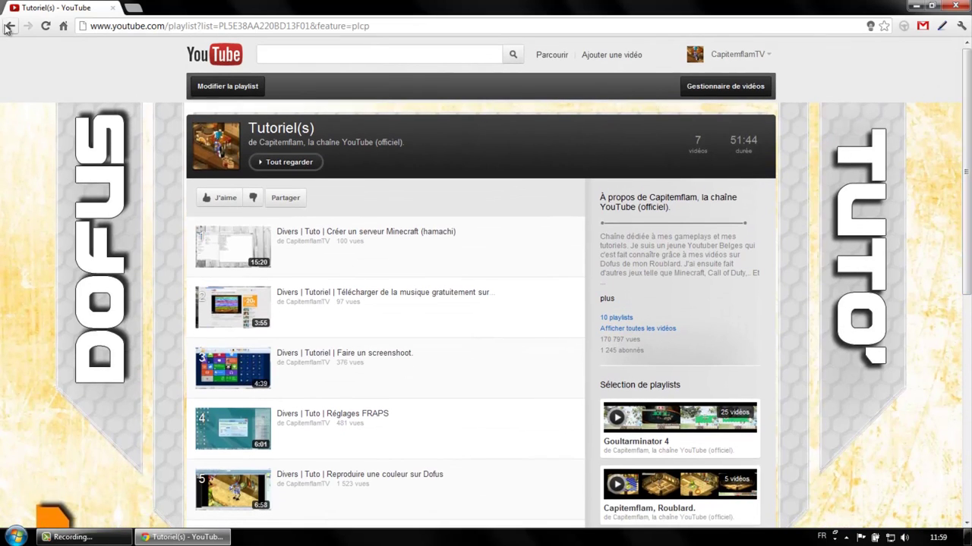
pyautogui.hotkey('alt', 'F4')
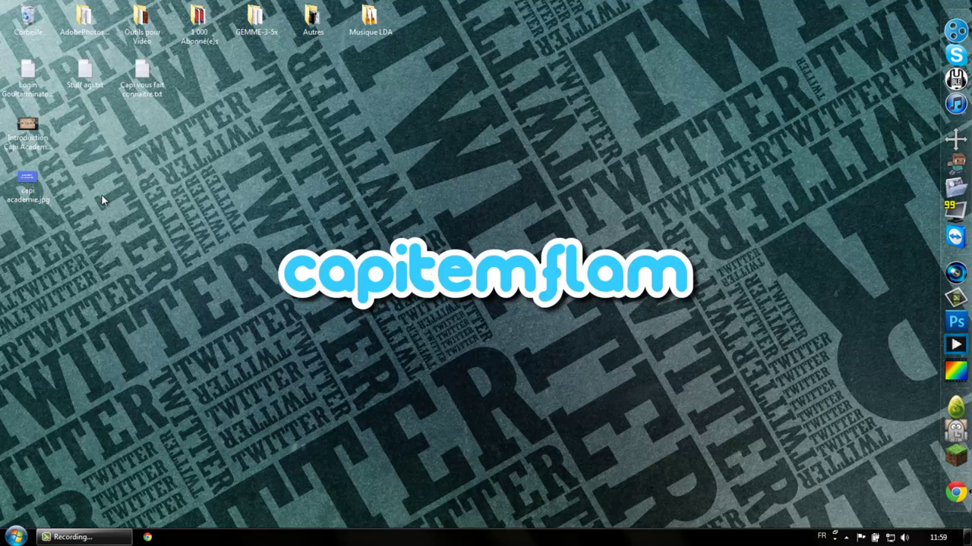
pyautogui.doubleClick(31, 129)
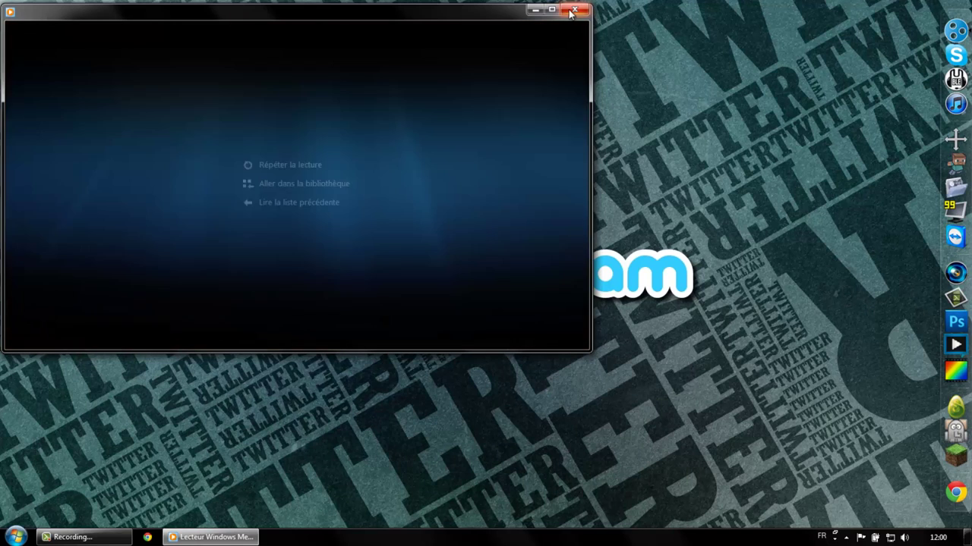
pyautogui.click(575, 9)
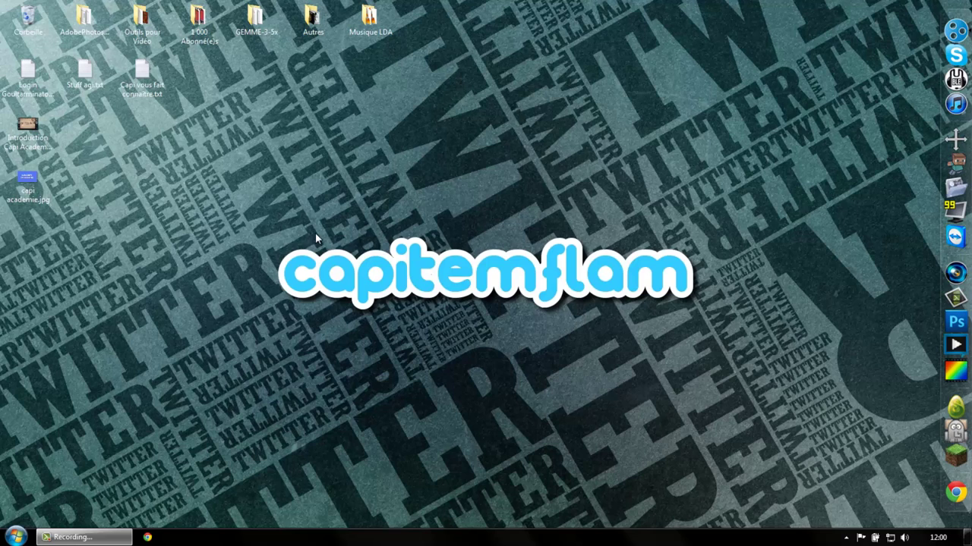
pyautogui.doubleClick(147, 78)
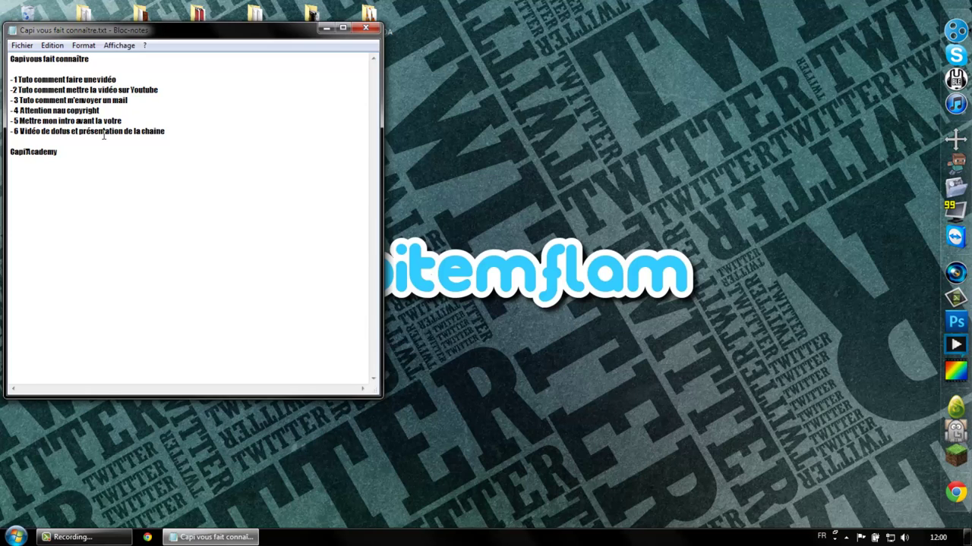
pyautogui.click(366, 28)
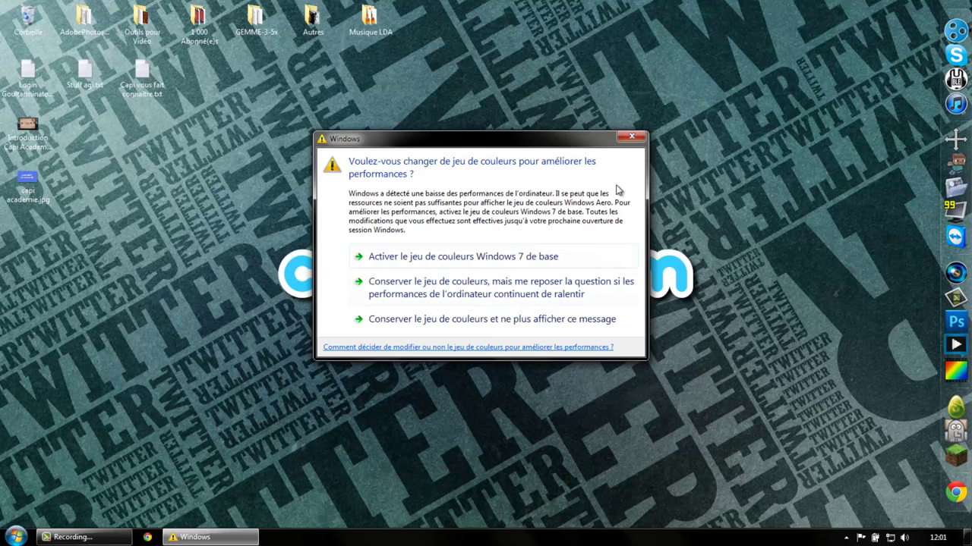
# Step: Switch to the Windows 7 basic colour scheme and open YouTube in a new Chrome window
pyautogui.click(531, 256)
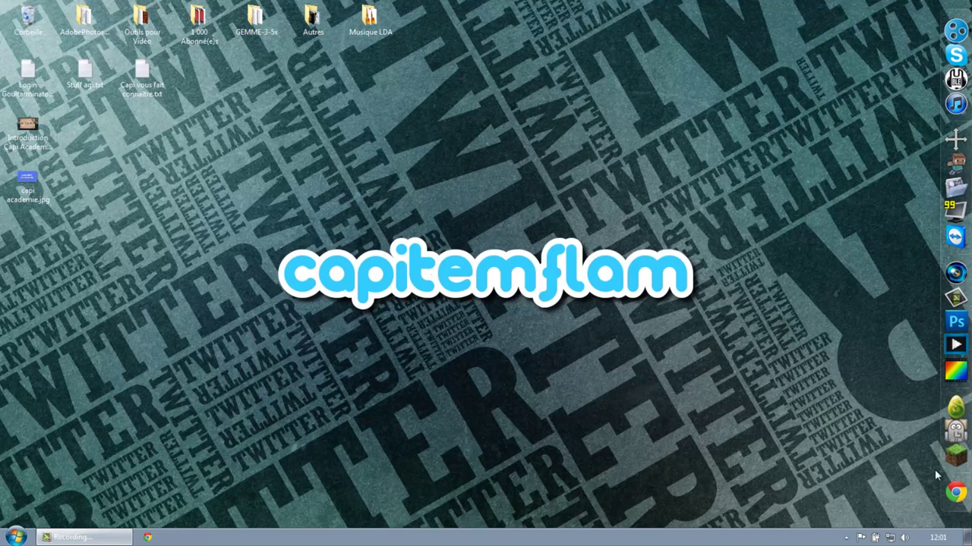
pyautogui.click(146, 538)
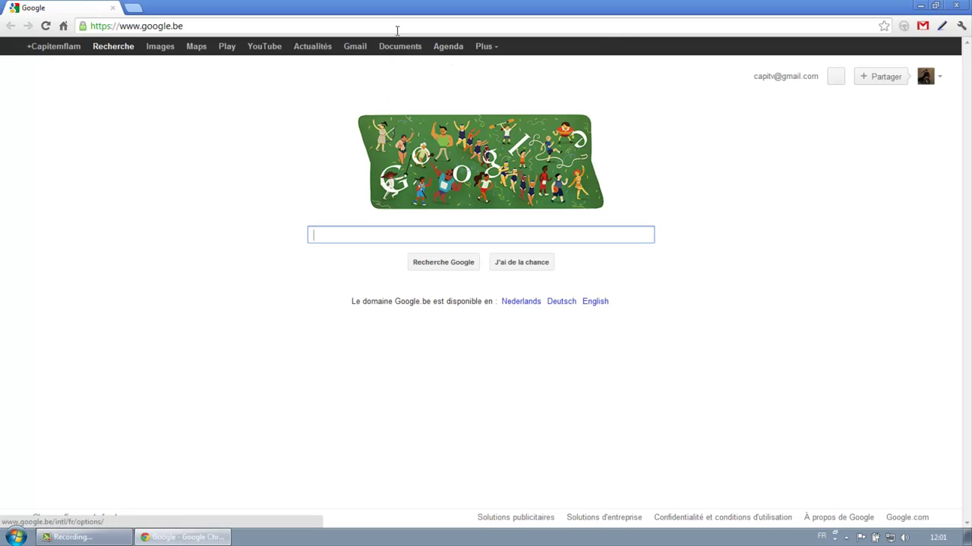
pyautogui.click(264, 47)
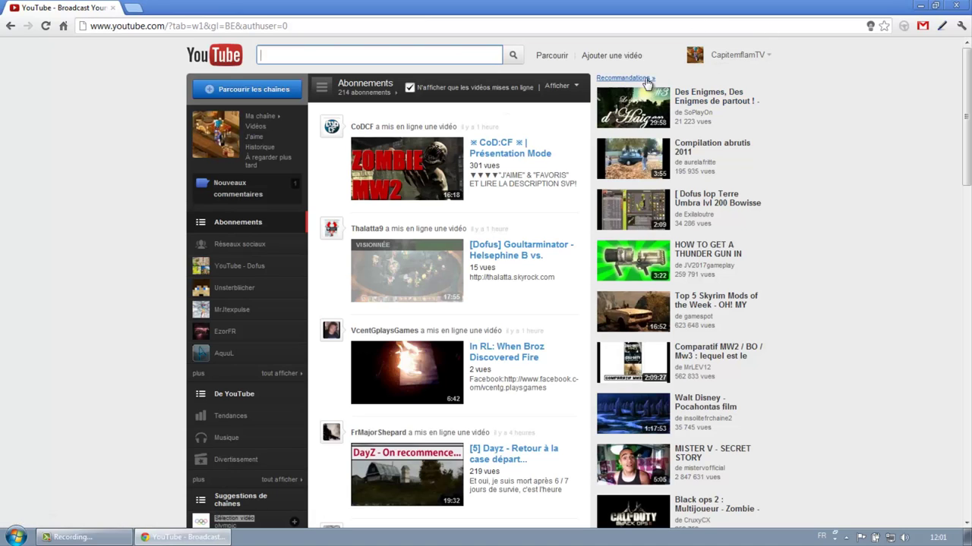
# Step: Start uploading Introduction Capi Academie.mp4 from the computer through the upload page
pyautogui.click(612, 58)
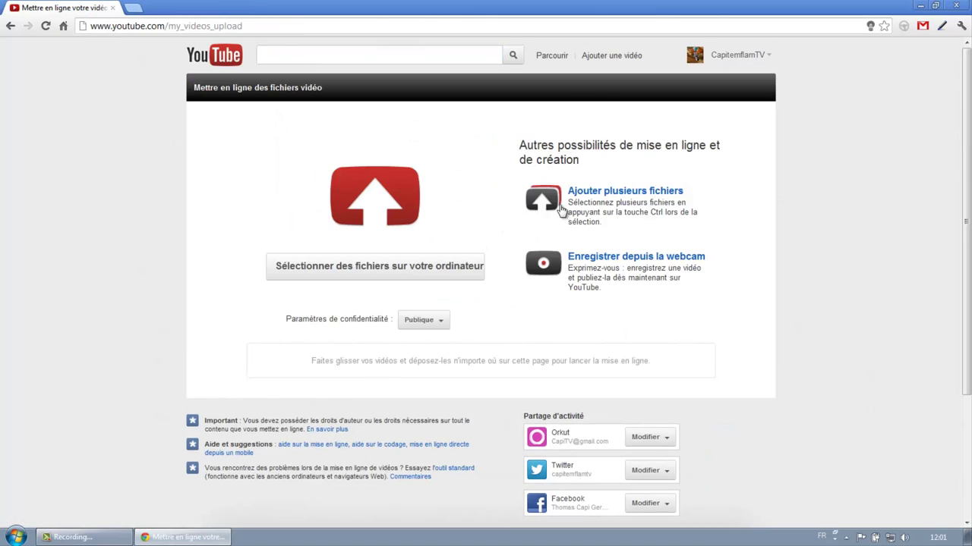
pyautogui.click(337, 267)
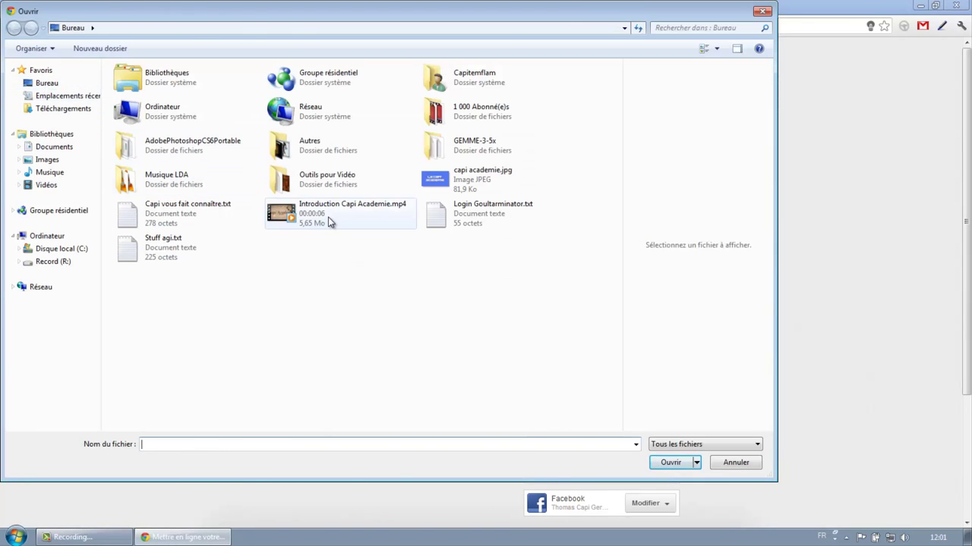
pyautogui.doubleClick(326, 218)
pyautogui.click(645, 240)
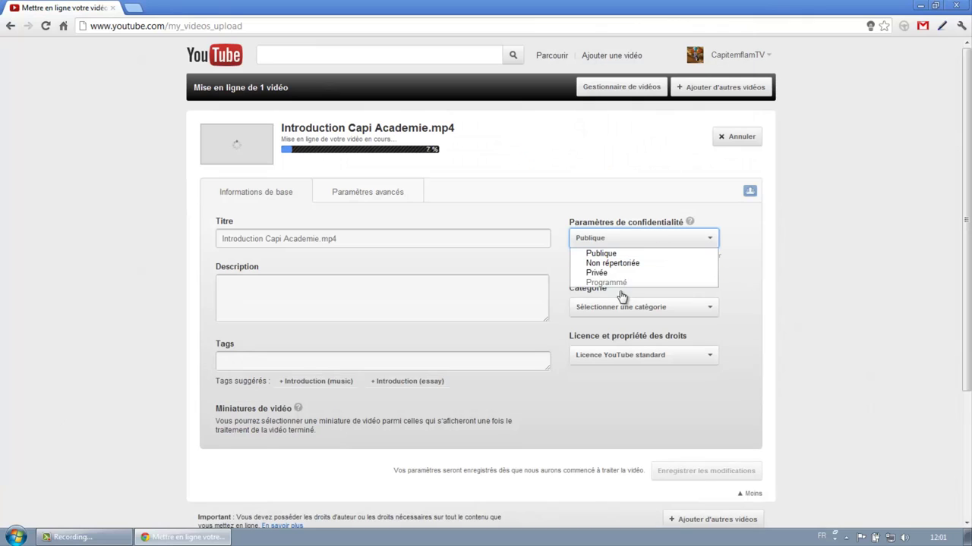
# Step: Set the video to Privée and add the tags 'dofus intro capitemflam'
pyautogui.click(615, 275)
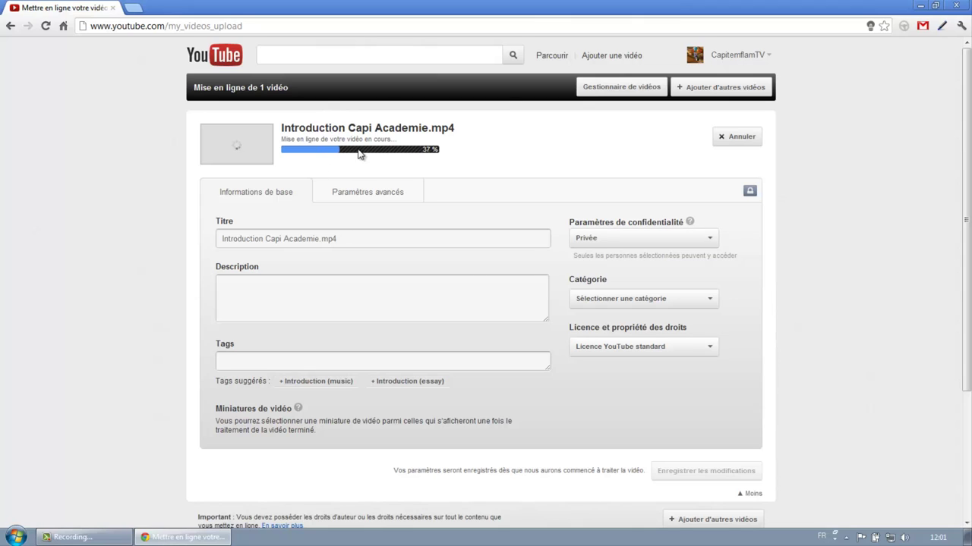
pyautogui.click(248, 288)
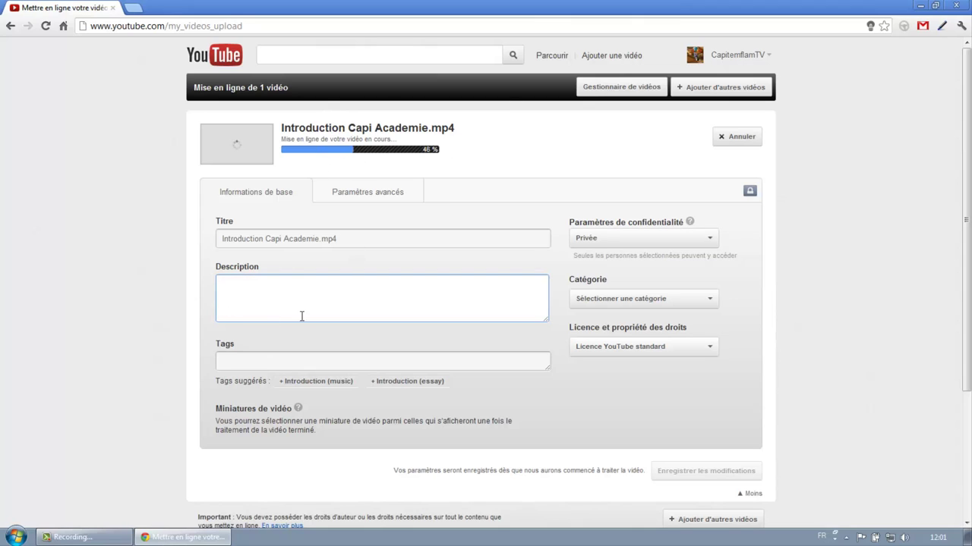
pyautogui.click(271, 362)
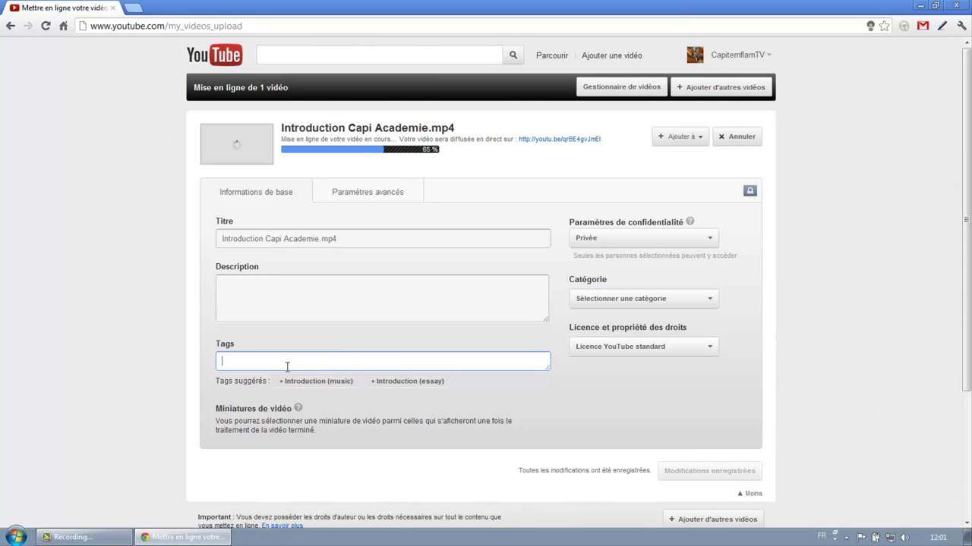
pyautogui.write('dofus ')
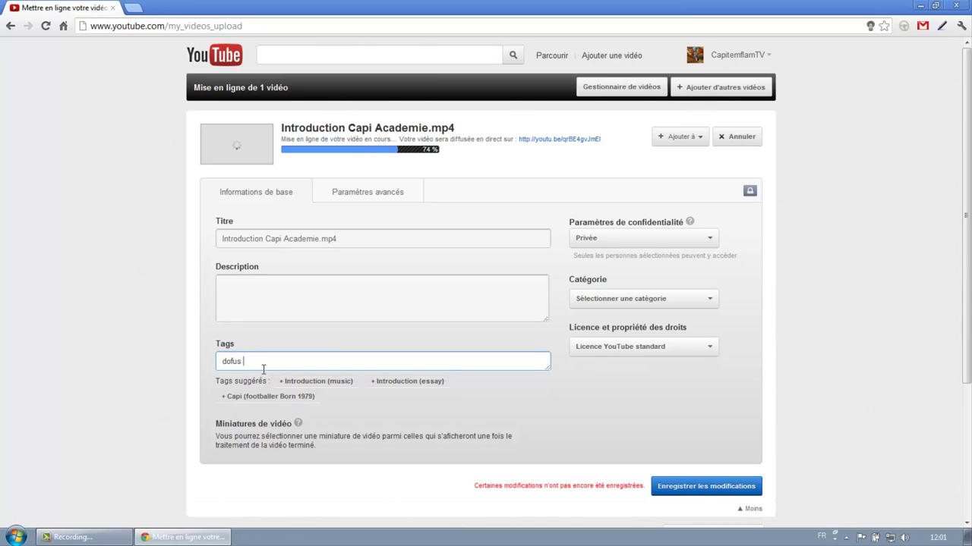
pyautogui.write('intro capitemflam')
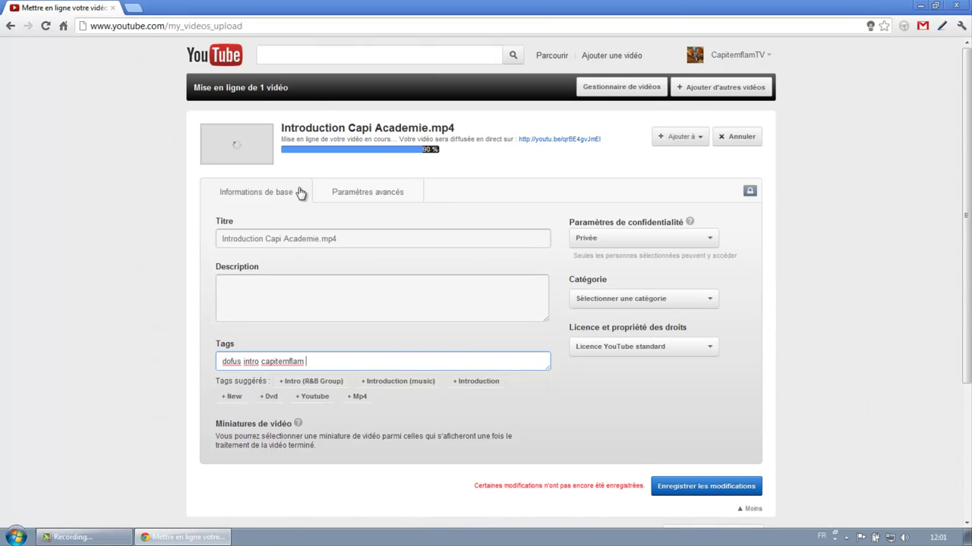
# Step: Type 'dofus introducti' into the YouTube search box, then select the tags text
pyautogui.click(280, 58)
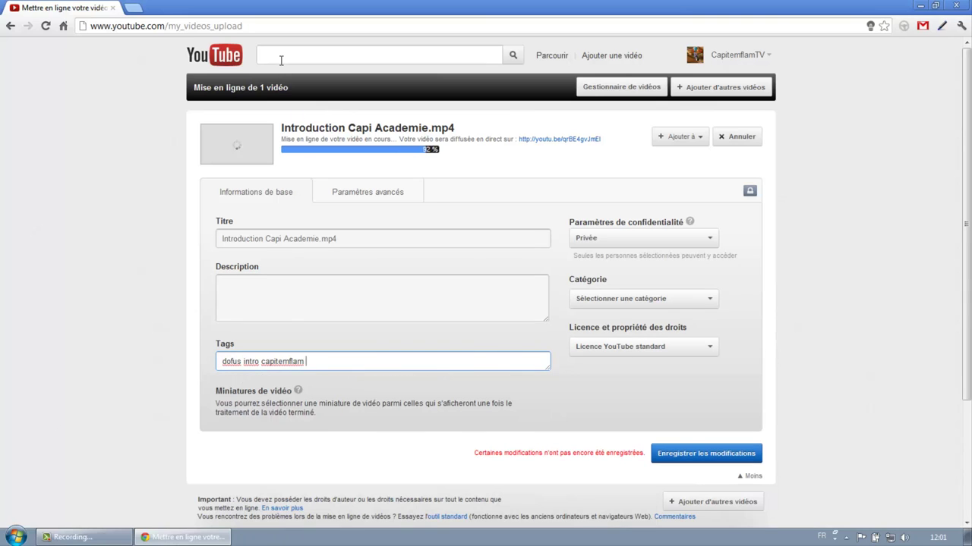
pyautogui.write('d')
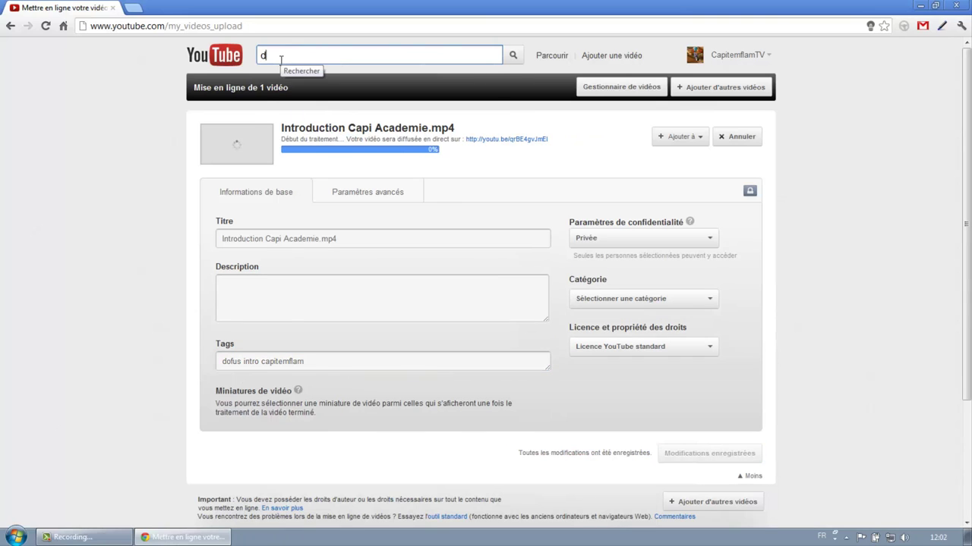
pyautogui.write('ofus introducti')
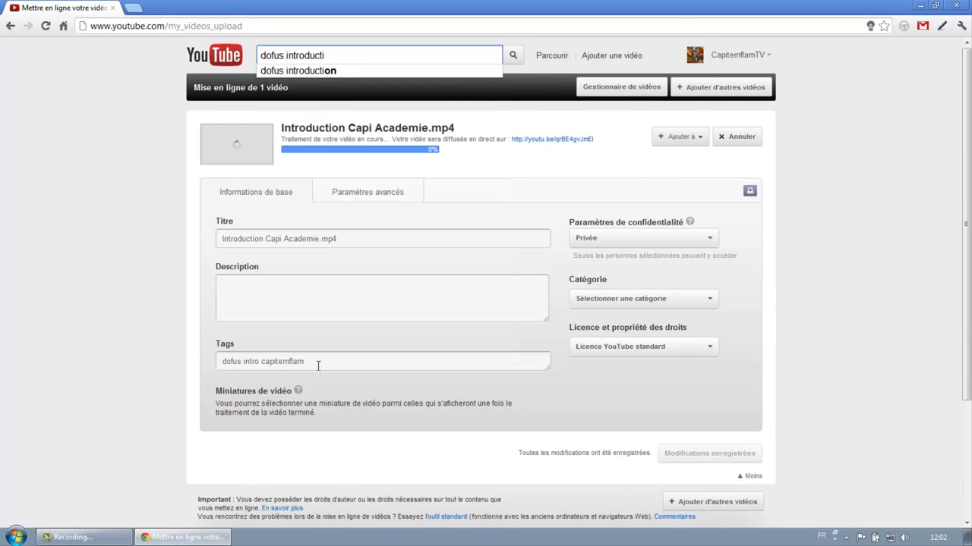
pyautogui.moveTo(222, 362); pyautogui.dragTo(306, 360)
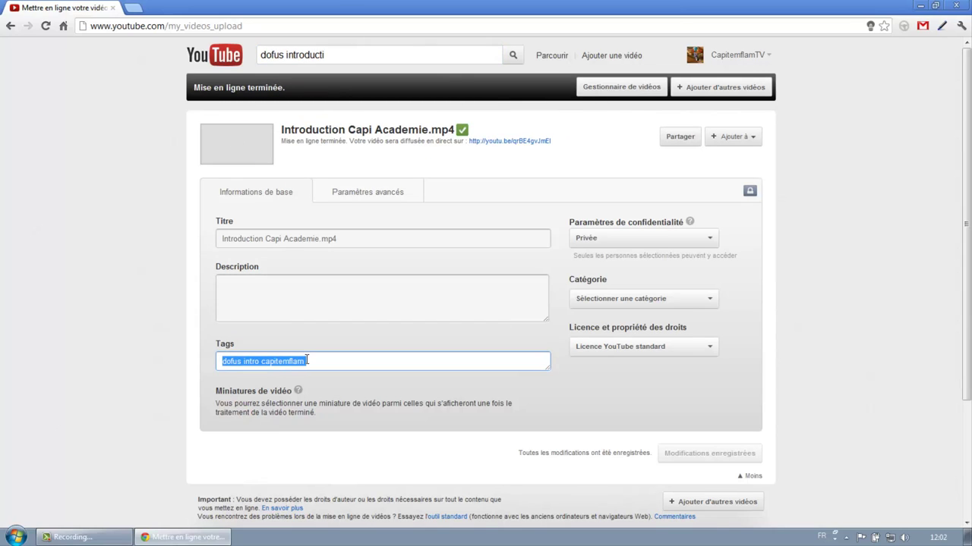
# Step: Clear the search query, make the second frame the thumbnail, and select the youtu.be link
pyautogui.tripleClick(333, 56)
pyautogui.press('BackSpace')
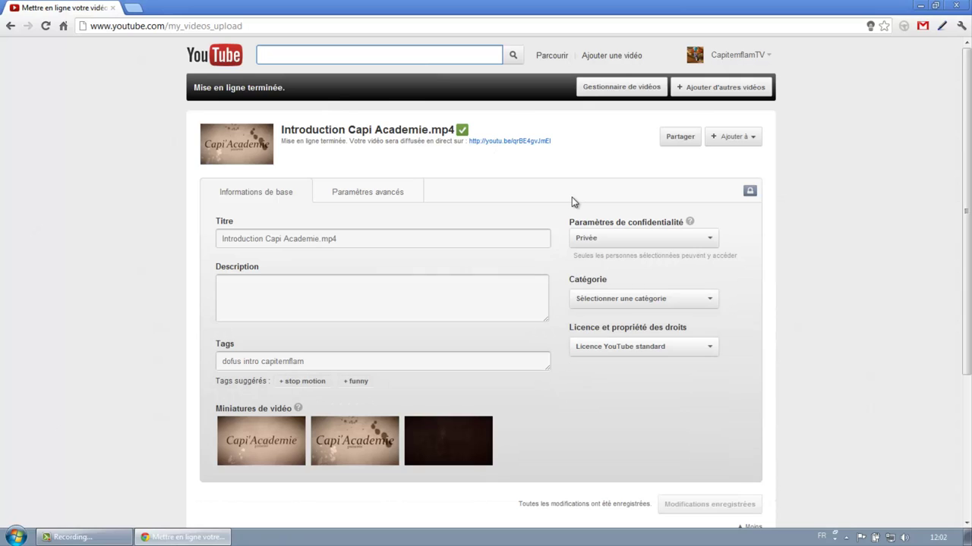
pyautogui.click(372, 453)
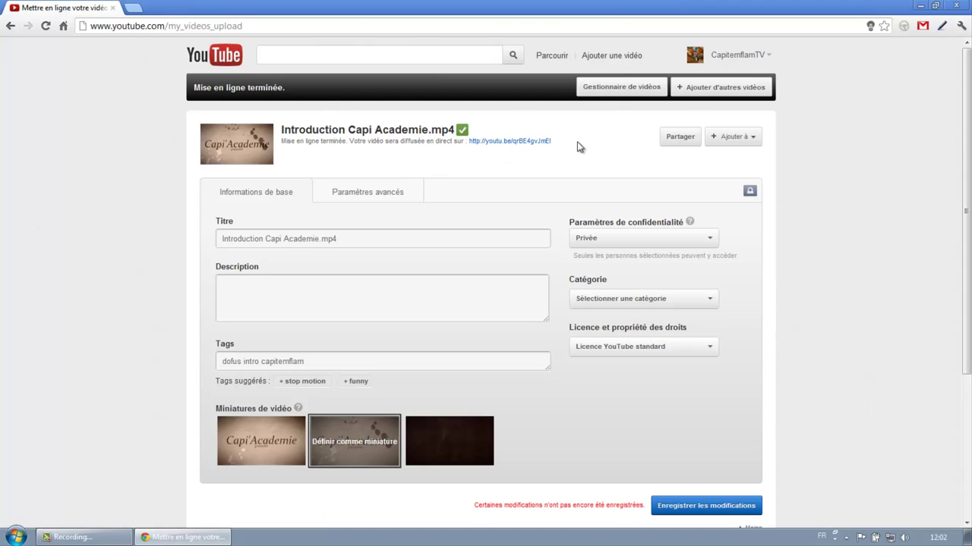
pyautogui.moveTo(577, 145); pyautogui.dragTo(468, 142)
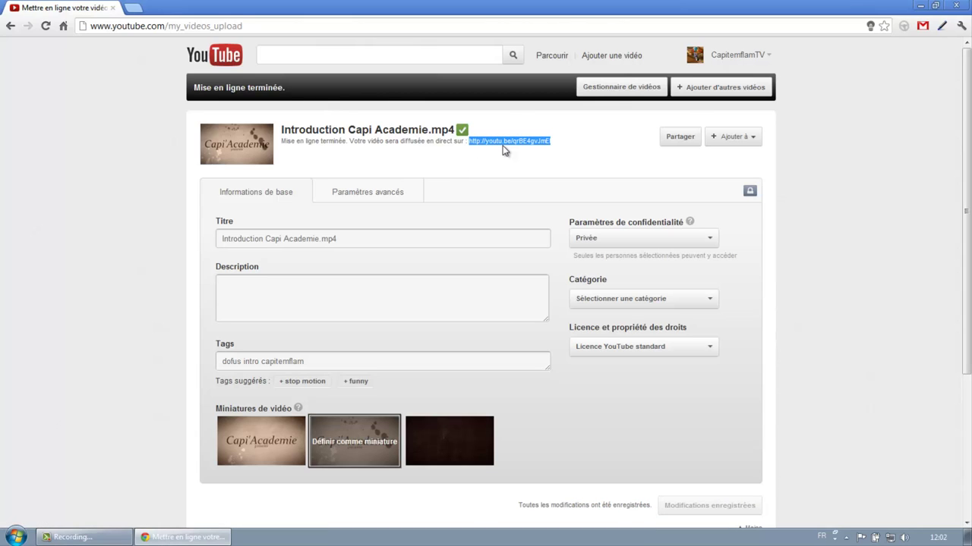
# Step: Go to Ma chaîne, close the upload tab, pause the featured video, and show the Flux feed
pyautogui.click(721, 64)
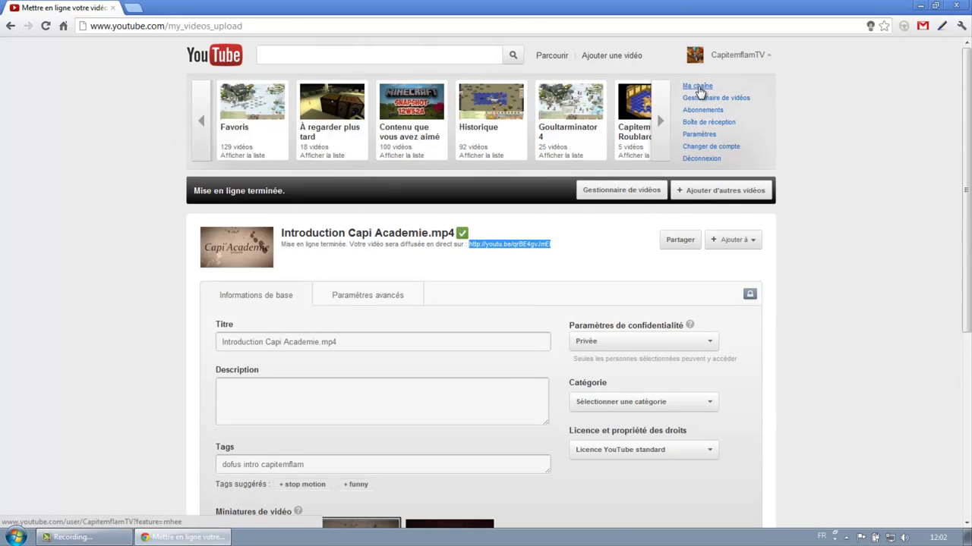
pyautogui.click(697, 87)
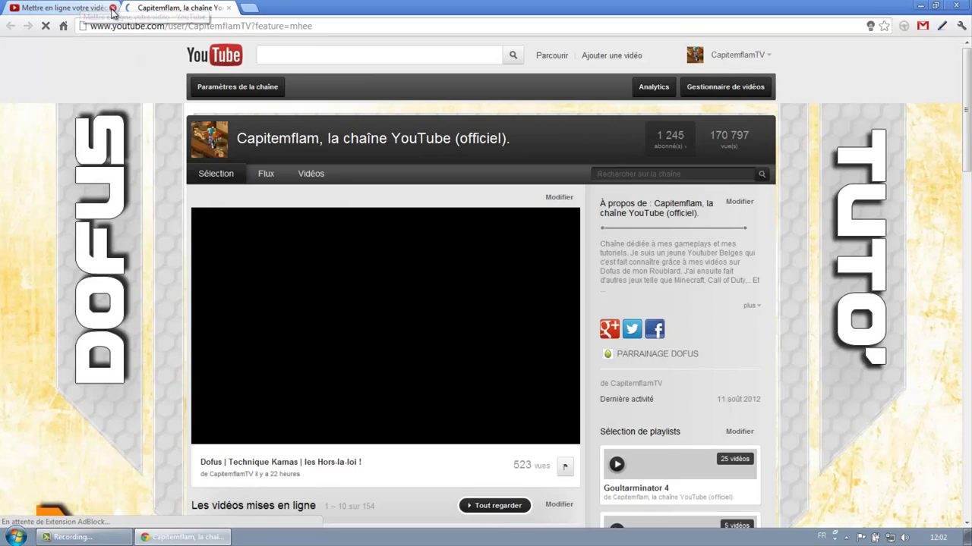
pyautogui.click(113, 12)
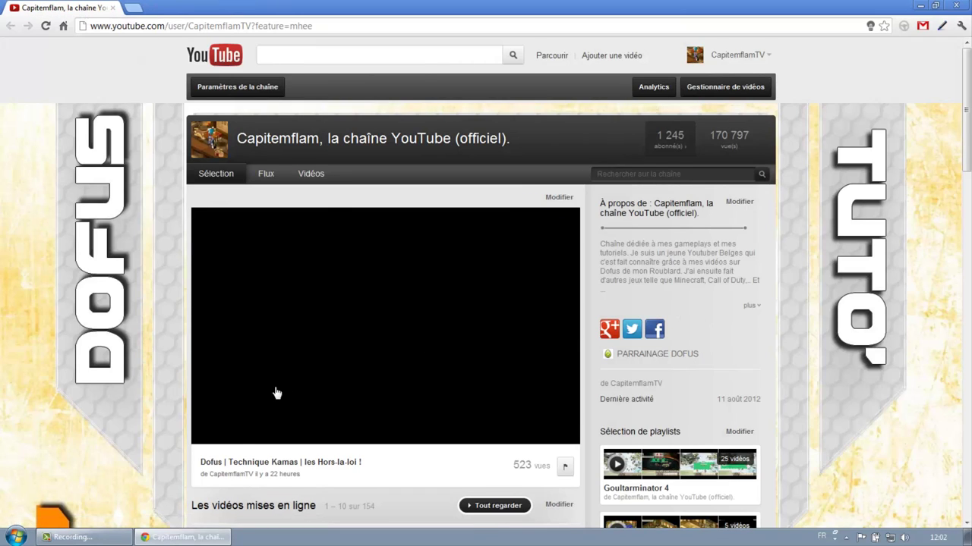
pyautogui.scroll(-1, 205, 382)
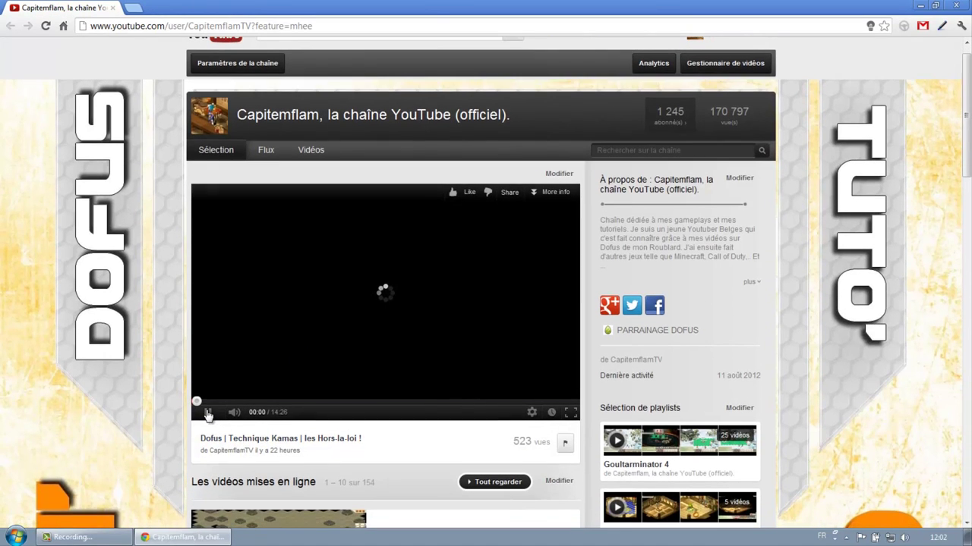
pyautogui.click(208, 413)
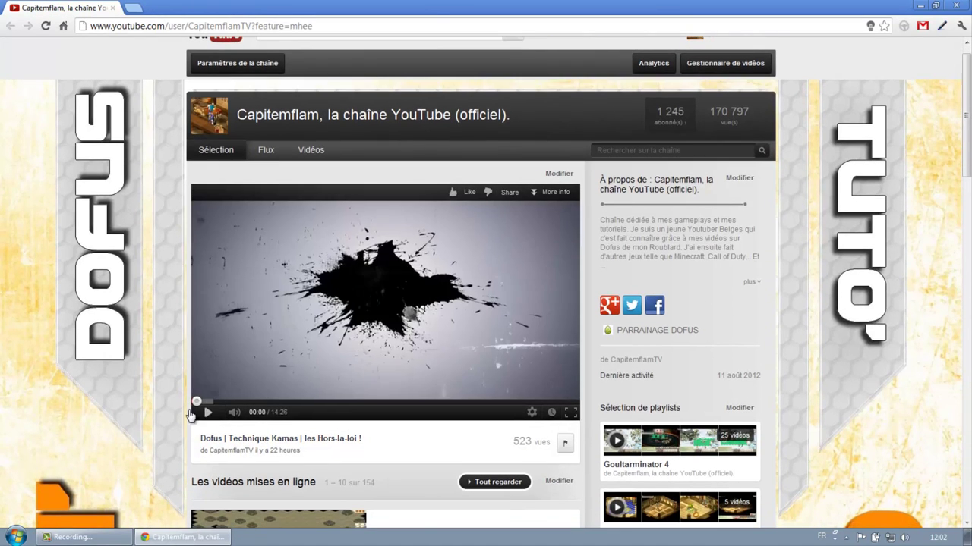
pyautogui.click(265, 151)
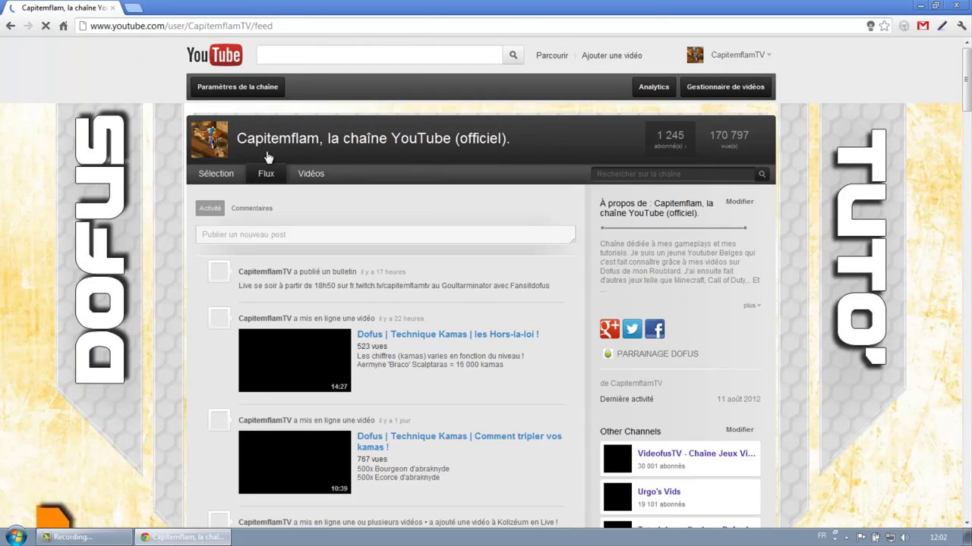
# Step: Draft a channel comment with the pasted video link and 'voilà ma vidéo présentation kolizéum - Lien d'
pyautogui.click(258, 210)
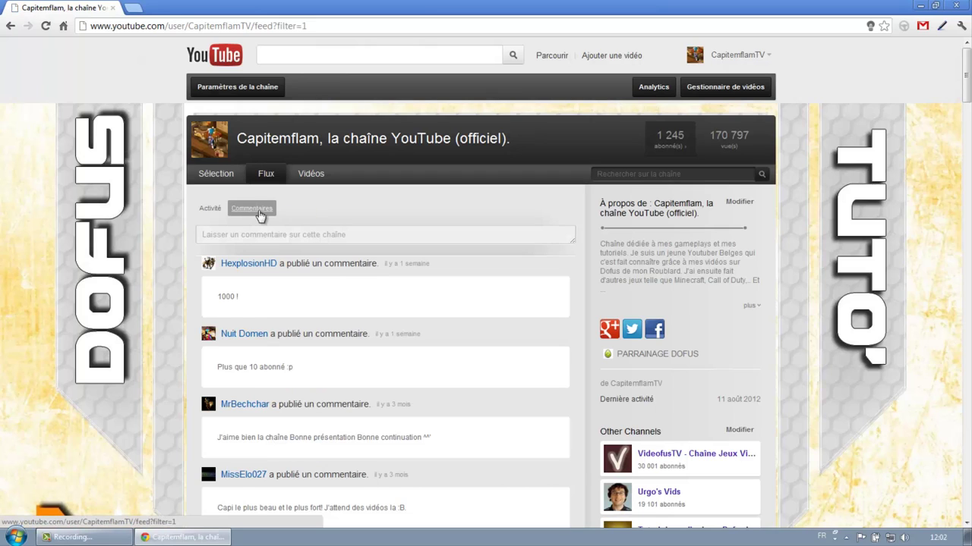
pyautogui.click(365, 234)
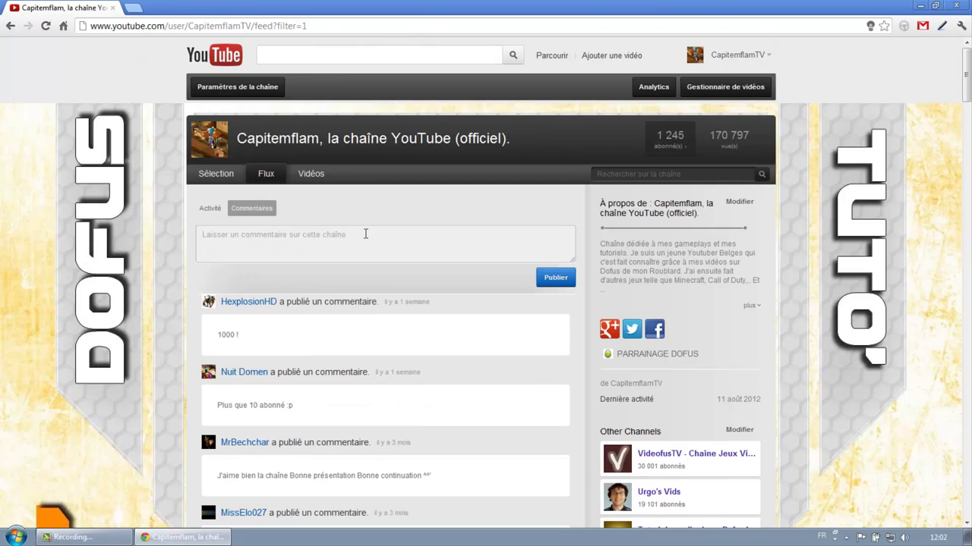
pyautogui.click(365, 237)
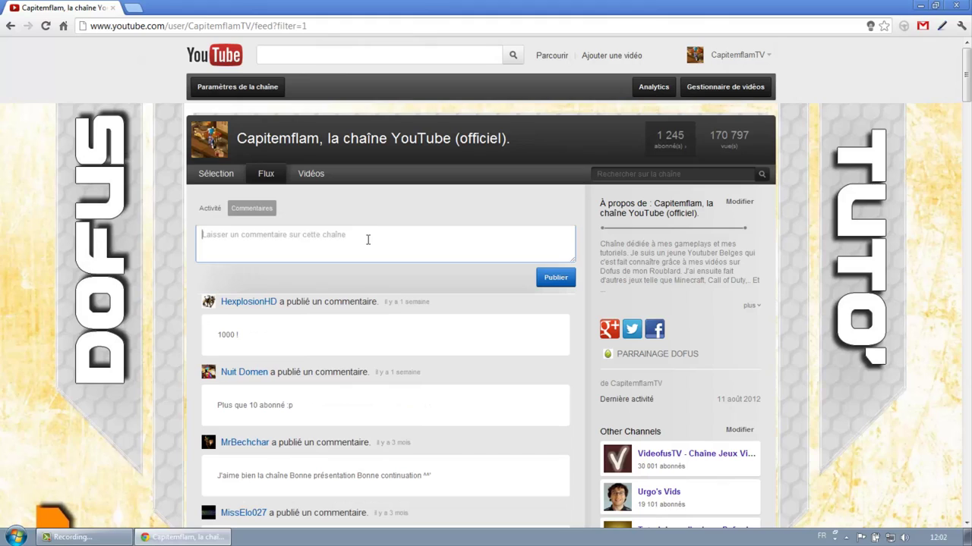
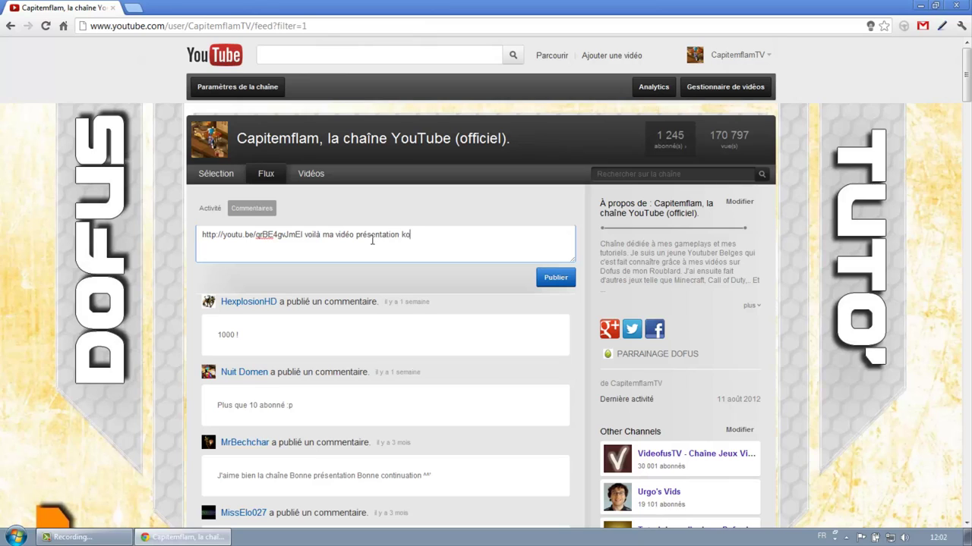
# Step: Select the whole drafted comment and cut it, leaving the comment box empty
pyautogui.moveTo(303, 235); pyautogui.dragTo(176, 234)
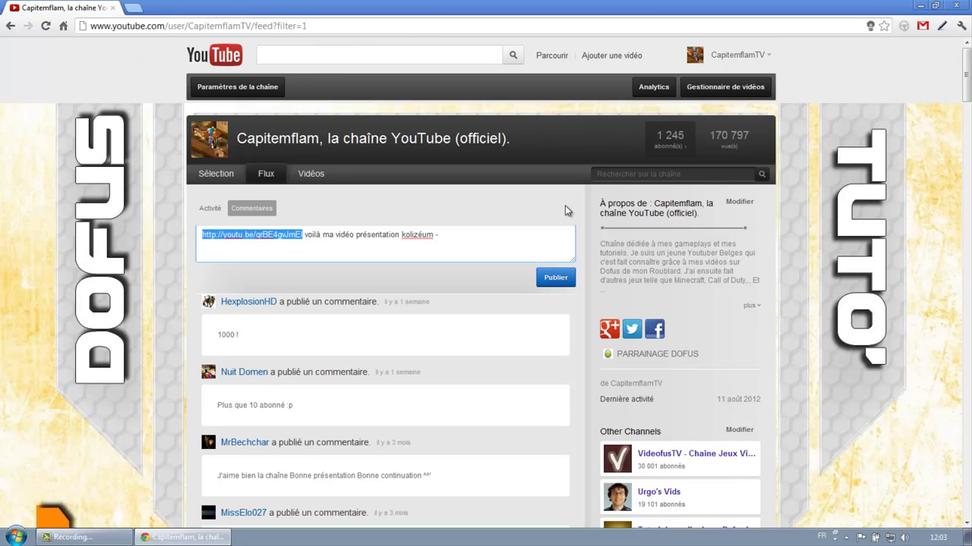
pyautogui.moveTo(491, 234); pyautogui.dragTo(177, 237)
pyautogui.hotkey('ctrl', 'x')
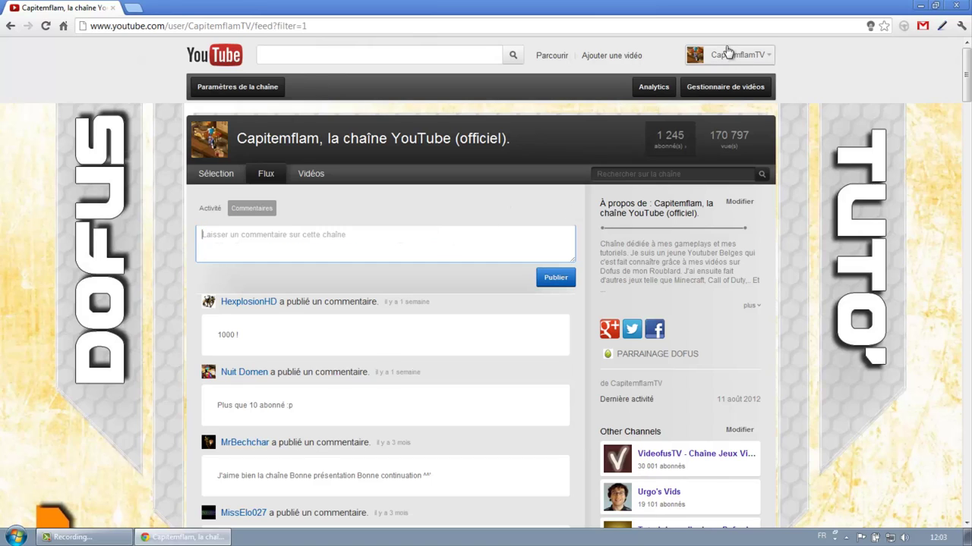
# Step: Minimise and restore Chrome, then open Gmail in a new tab from the extension icon
pyautogui.click(734, 55)
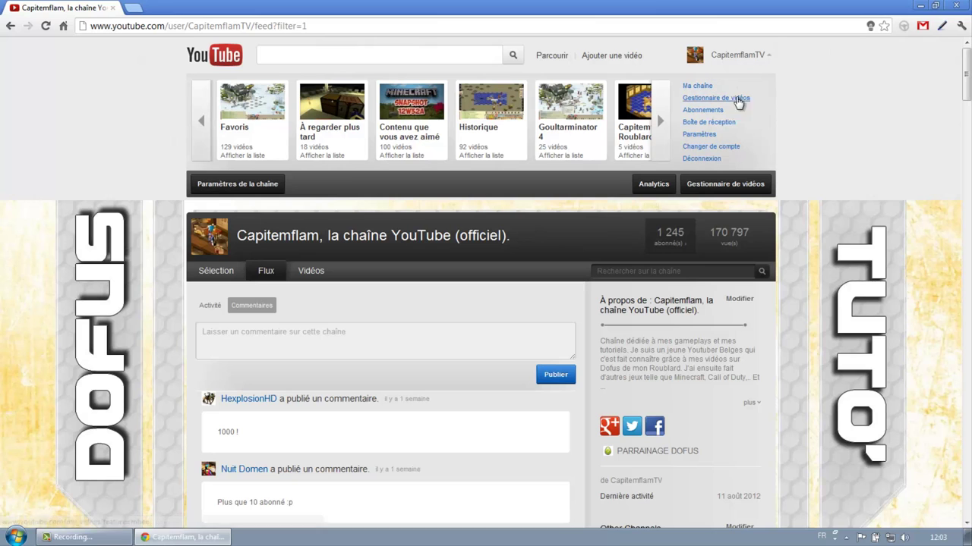
pyautogui.click(920, 6)
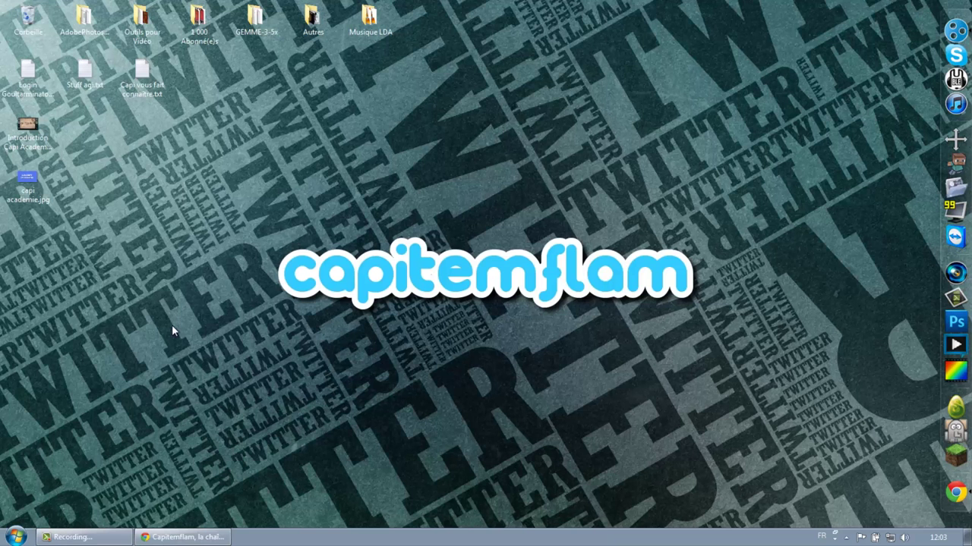
pyautogui.click(15, 537)
pyautogui.click(400, 434)
pyautogui.click(186, 538)
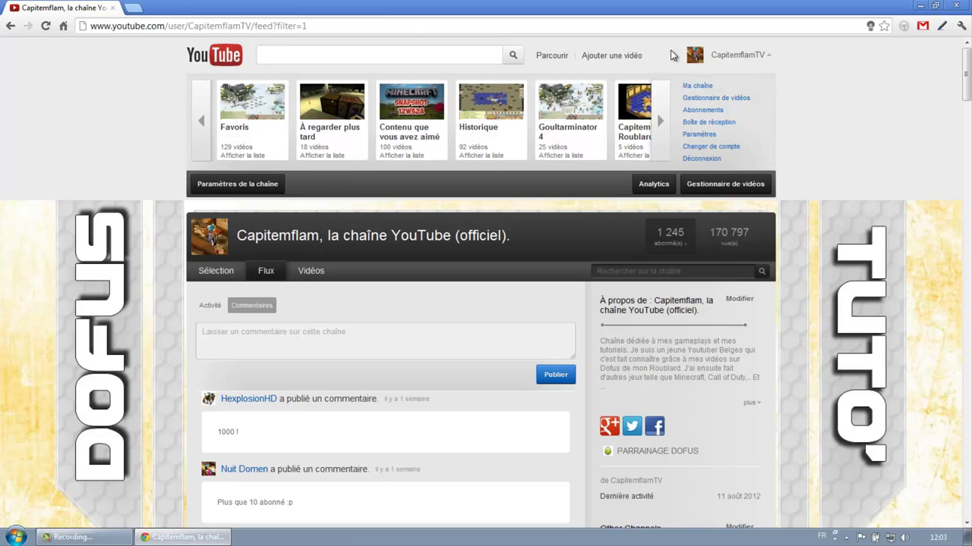
pyautogui.click(923, 26)
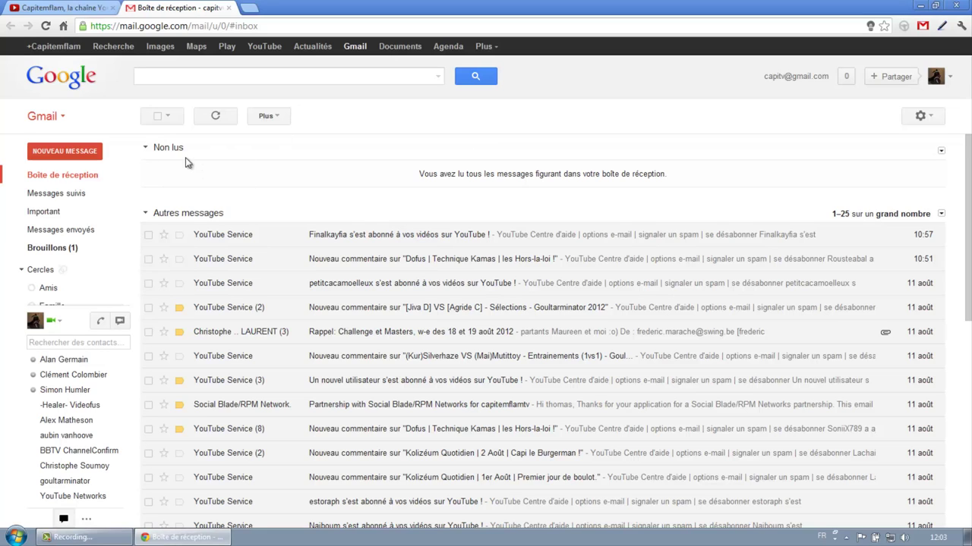
# Step: Start a new message to the account's e-mail address with subject 'Capi academie'
pyautogui.click(65, 151)
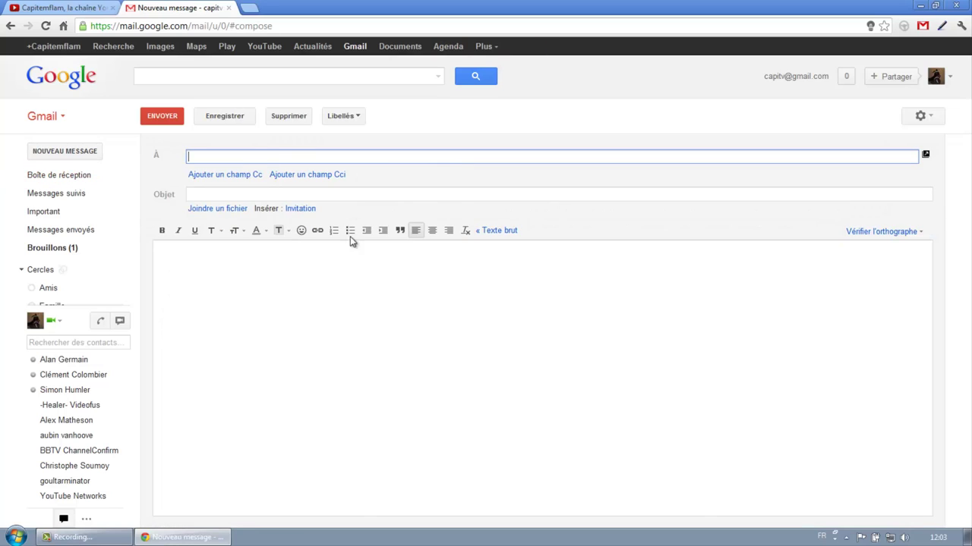
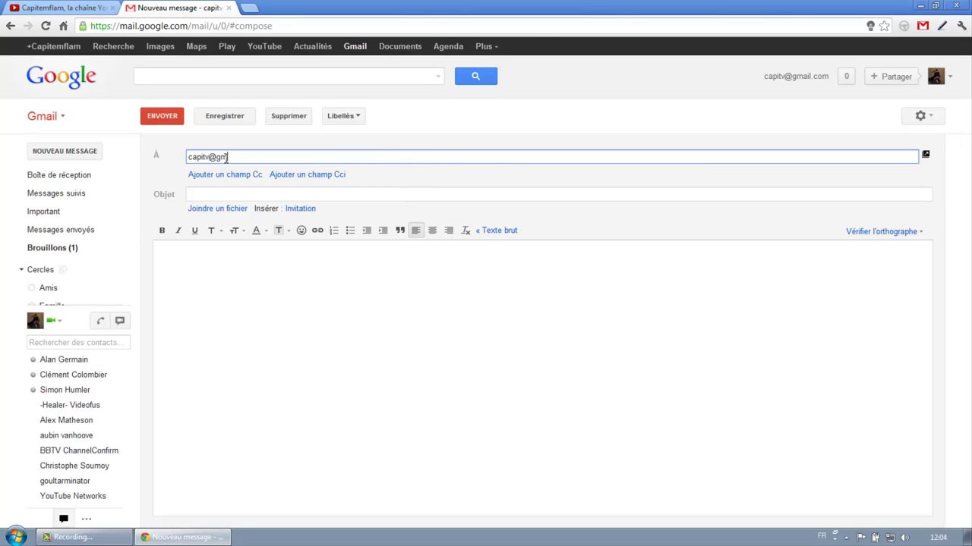
pyautogui.click(222, 194)
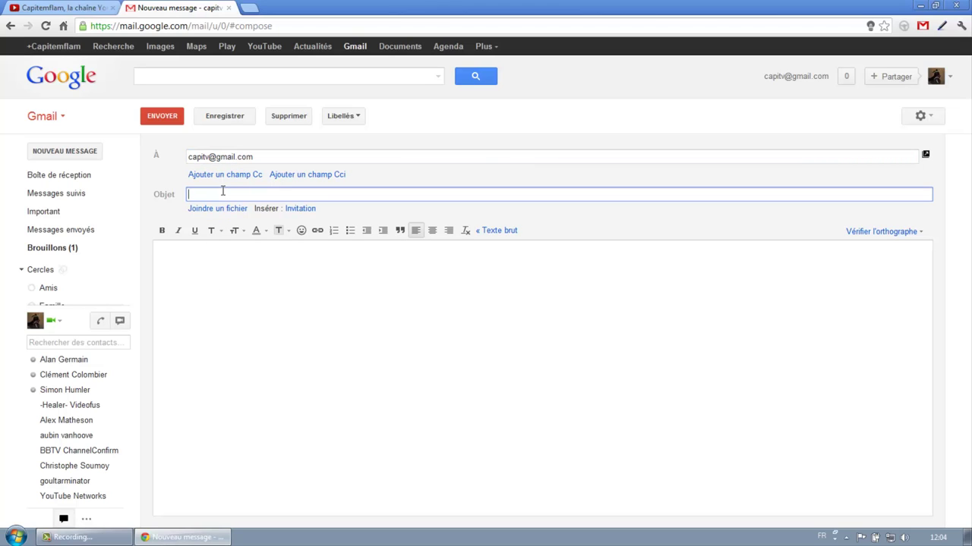
pyautogui.write('Capi academie')
# Step: Write body lines 'lien de votre vidéo :' and 'lien de votre chaîne', then close the Gmail tab
pyautogui.click(218, 277)
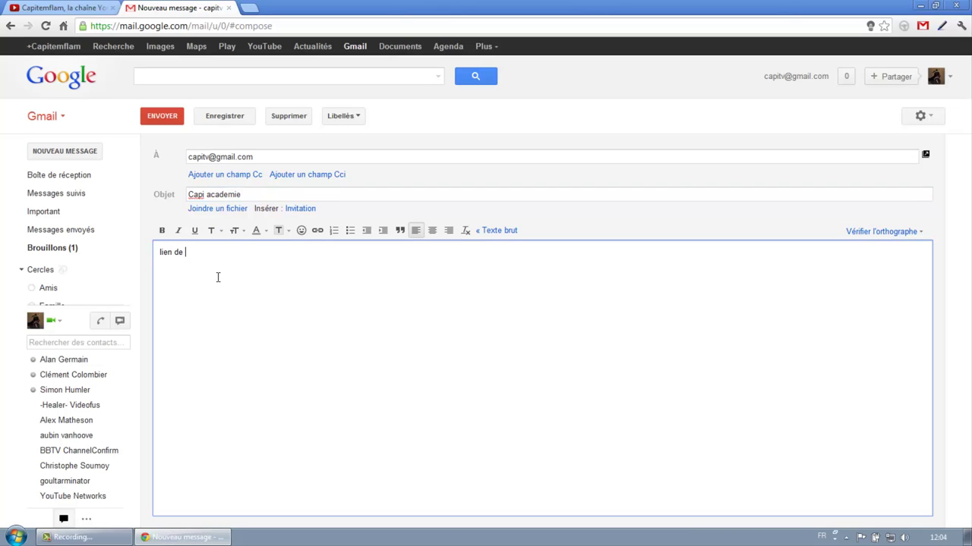
pyautogui.write('lien de votre vidéo :')
pyautogui.press('Return')
pyautogui.write('lien de votre chaîne')
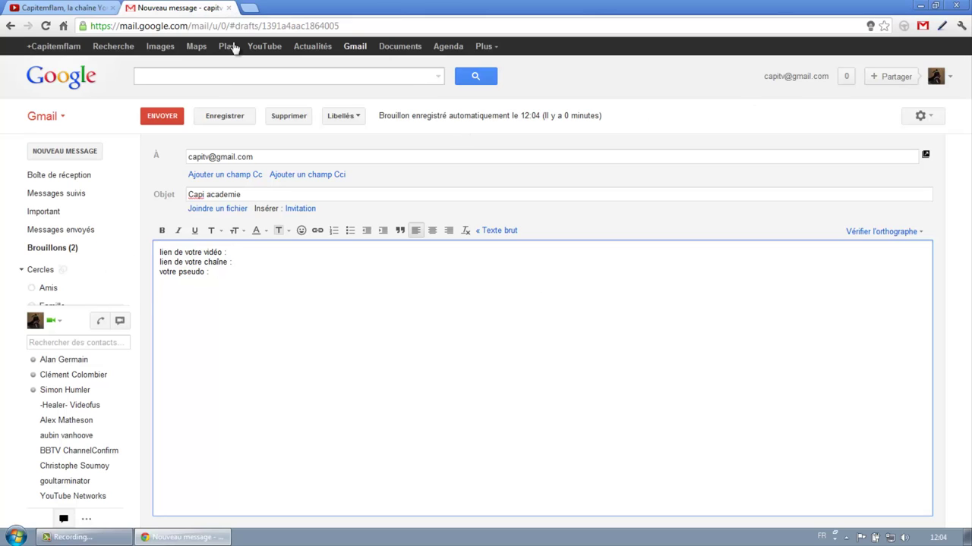
pyautogui.click(228, 8)
pyautogui.click(476, 294)
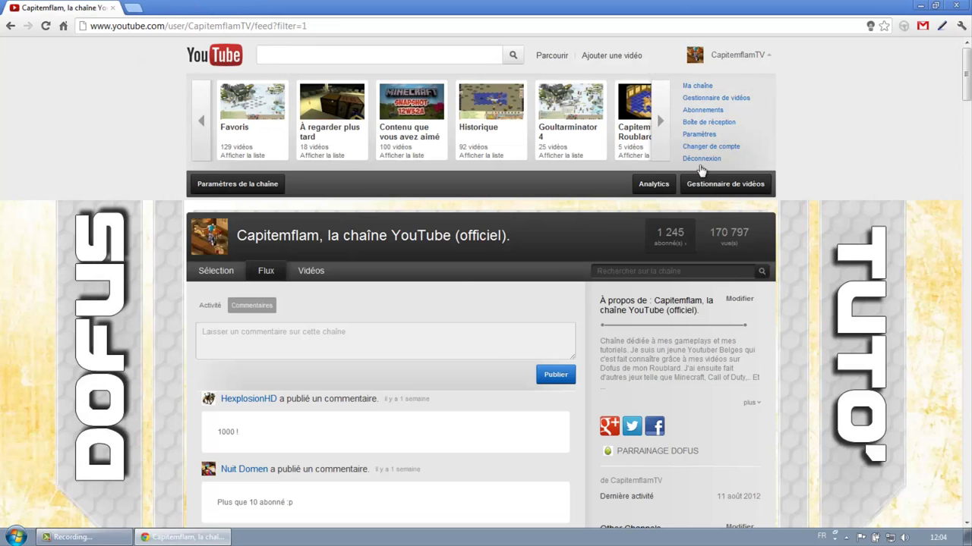
# Step: Browse the uploaded videos on the channel's Sélection page, then minimise Chrome to the capitemflam desktop
pyautogui.click(737, 60)
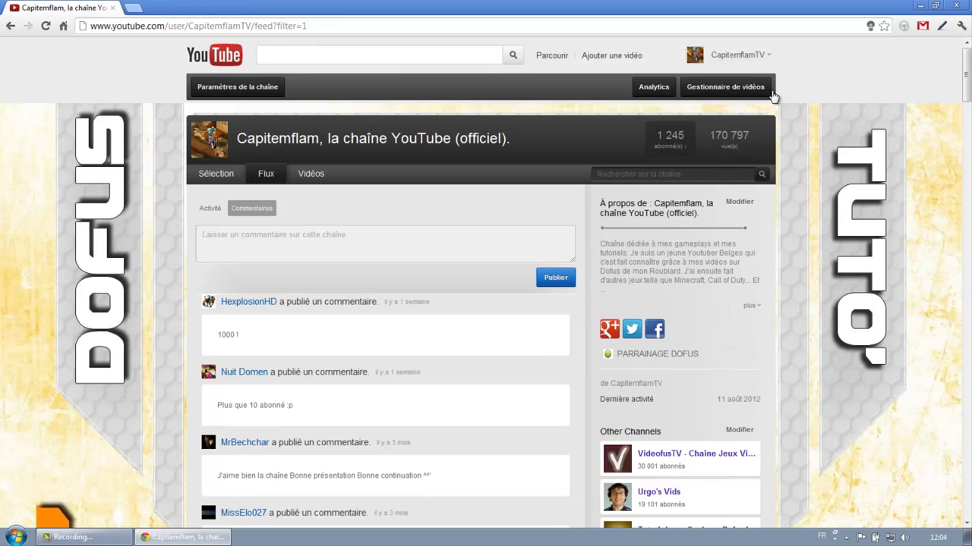
pyautogui.click(219, 183)
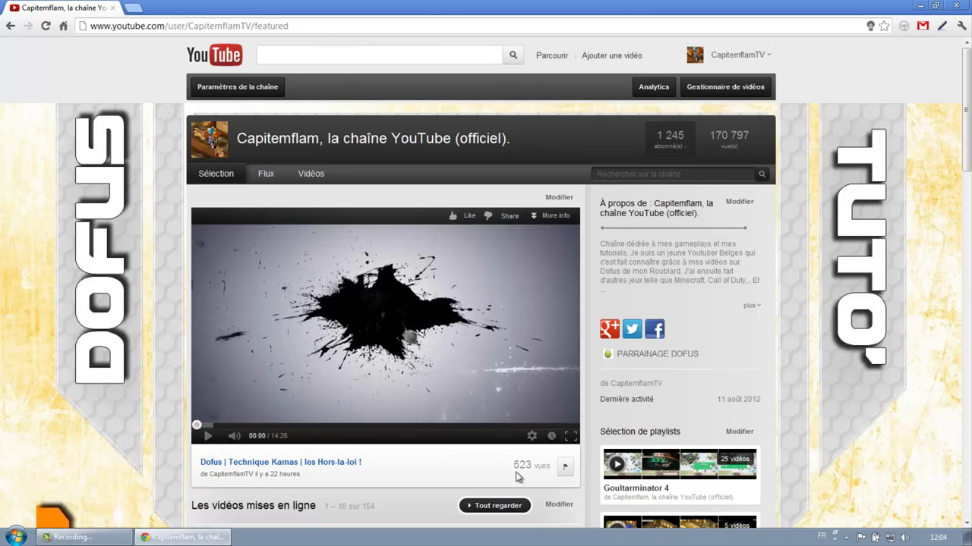
pyautogui.scroll(-3, 88, 349)
pyautogui.scroll(-1, 89, 353)
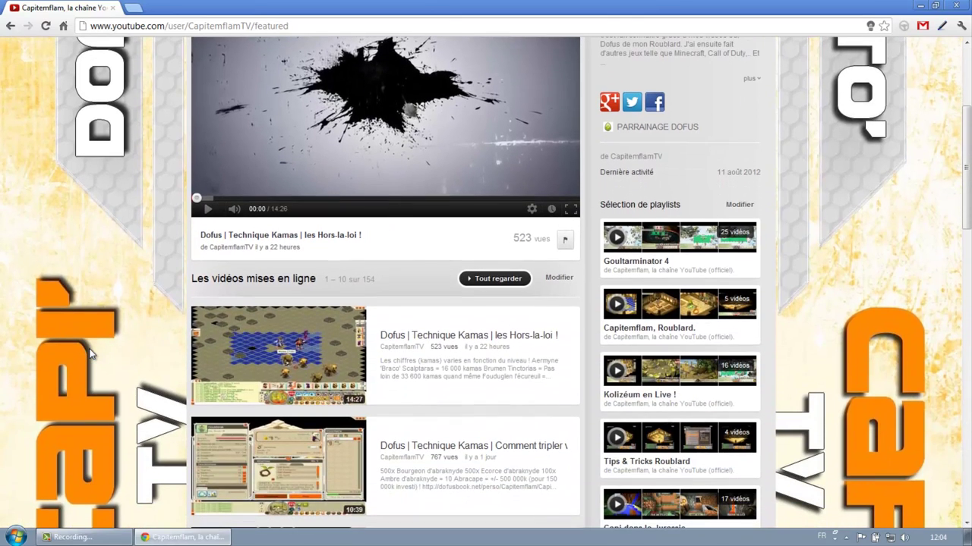
pyautogui.scroll(-3, 89, 354)
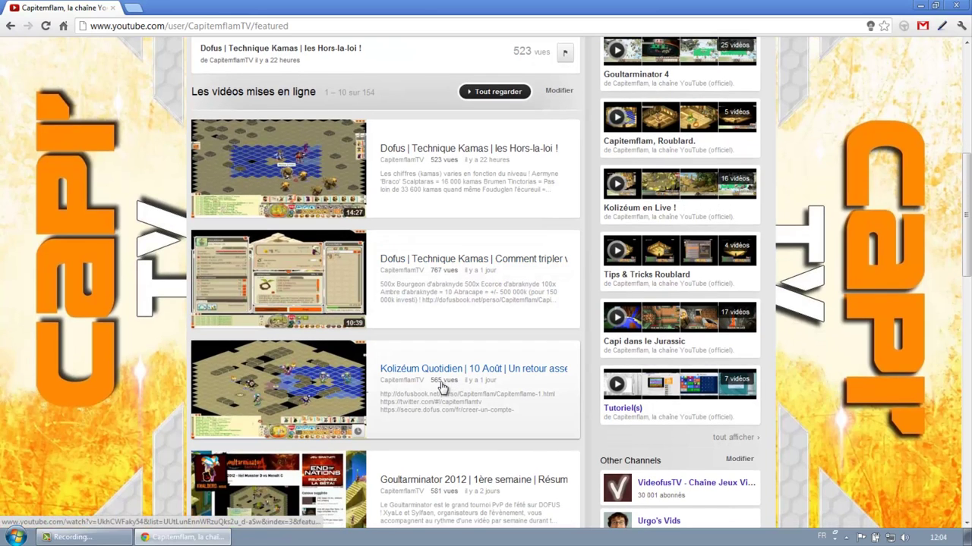
pyautogui.scroll(-1, 444, 389)
pyautogui.scroll(5, 459, 439)
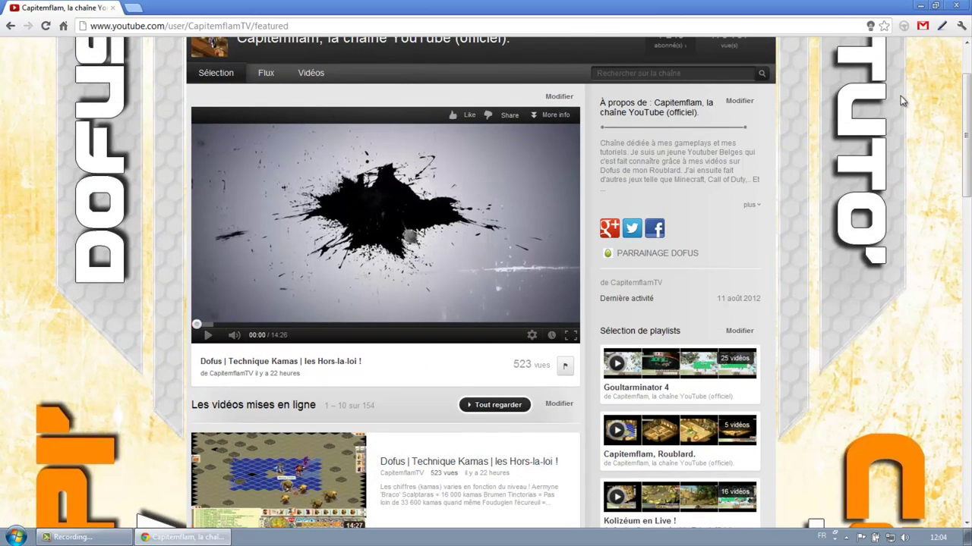
pyautogui.click(921, 7)
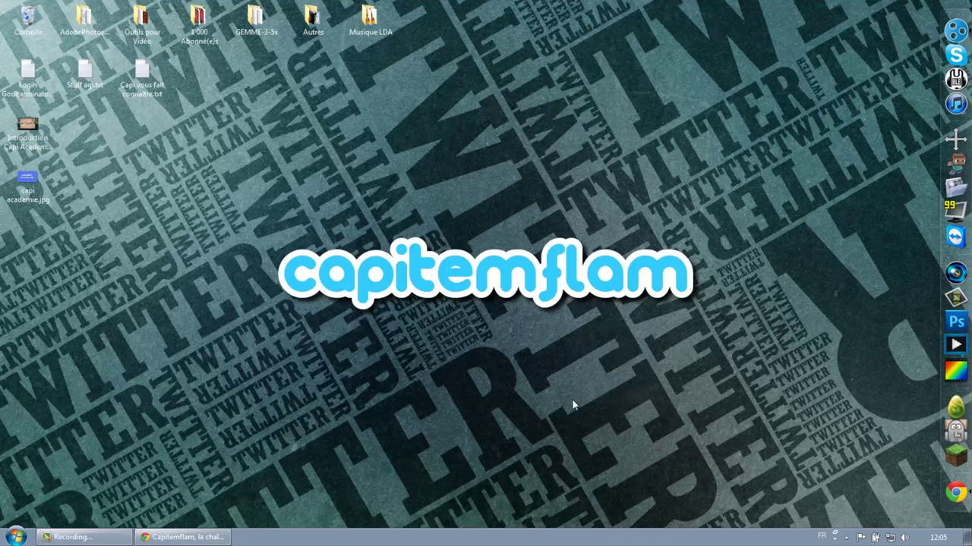
pyautogui.click(200, 539)
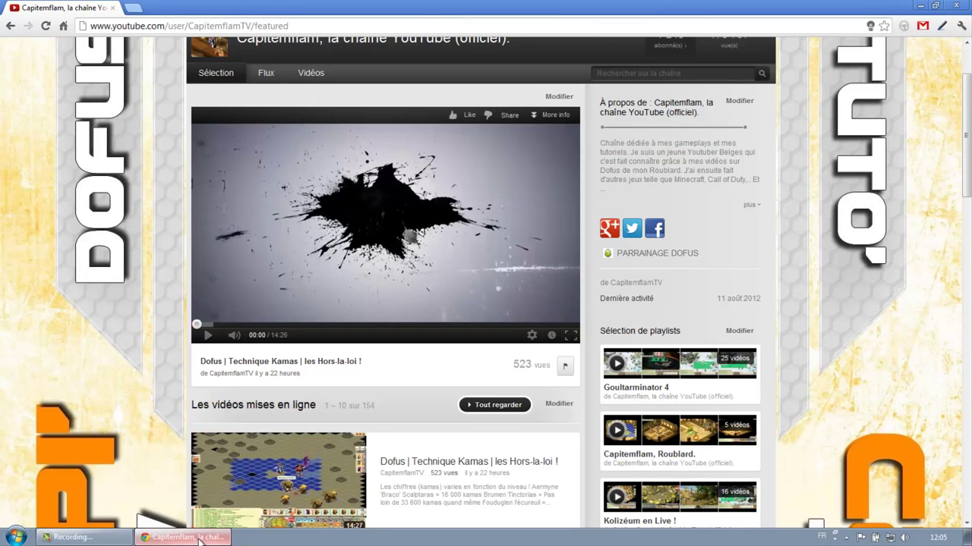
pyautogui.scroll(3, 156, 364)
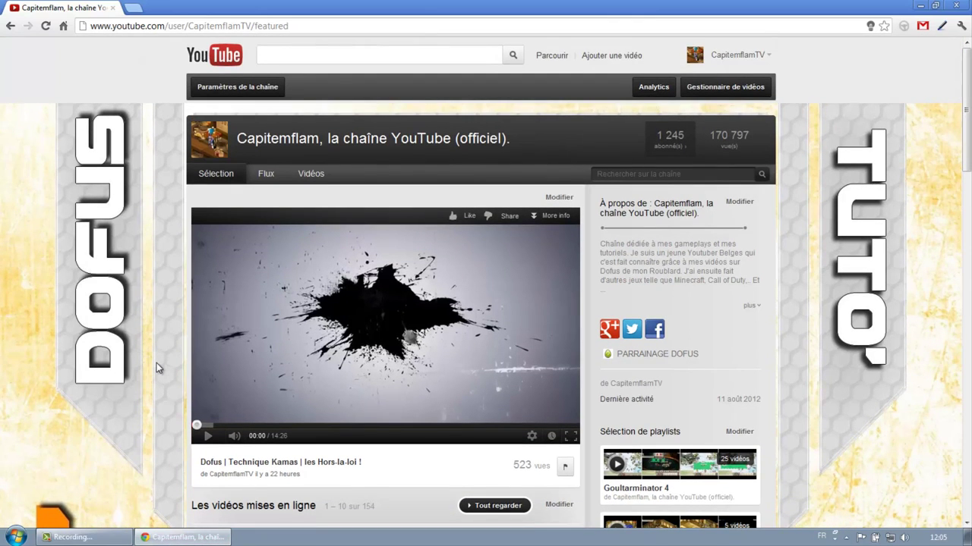
pyautogui.click(182, 538)
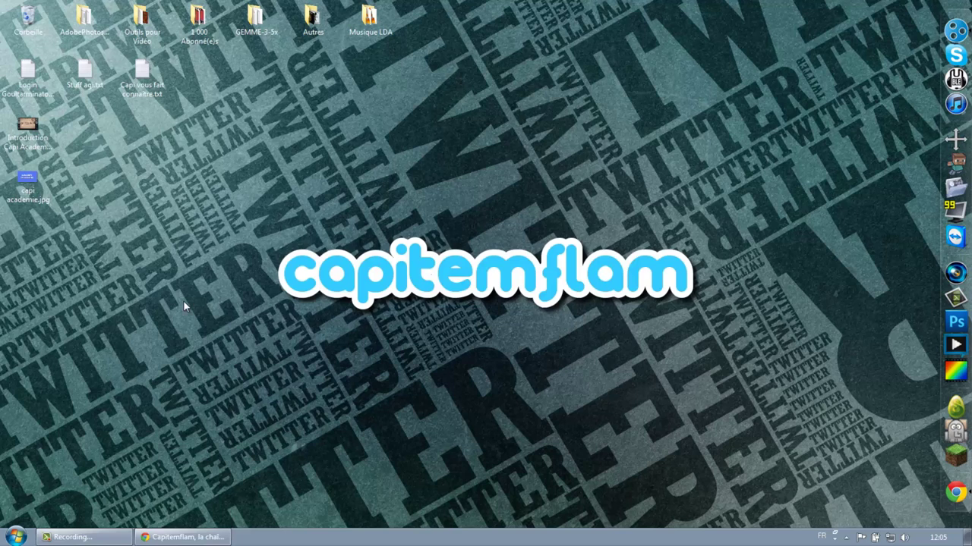
pyautogui.doubleClick(141, 76)
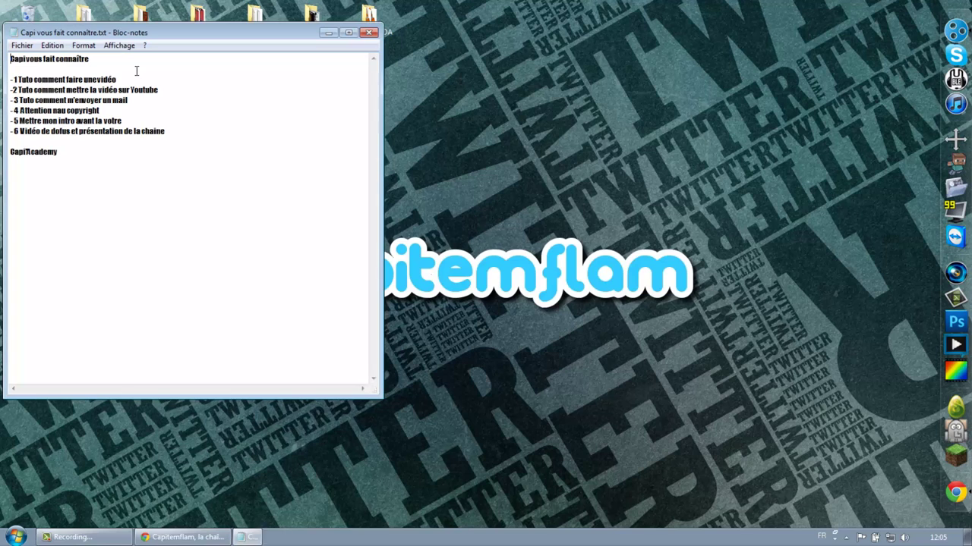
pyautogui.moveTo(107, 112); pyautogui.dragTo(67, 111)
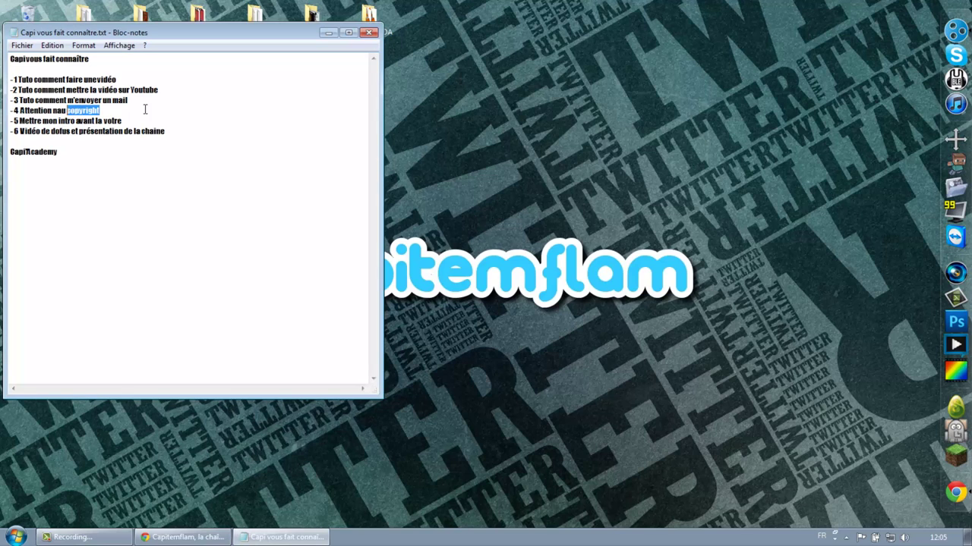
pyautogui.click(368, 34)
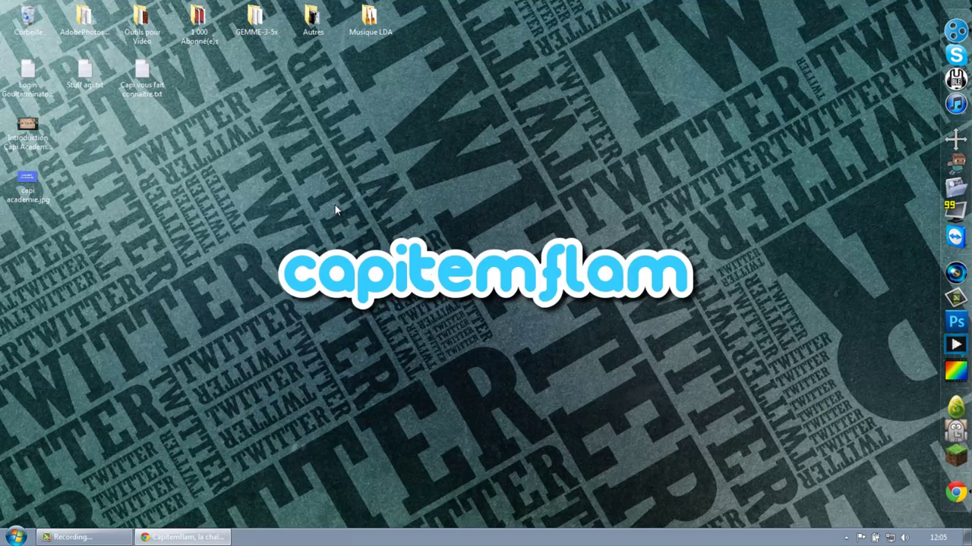